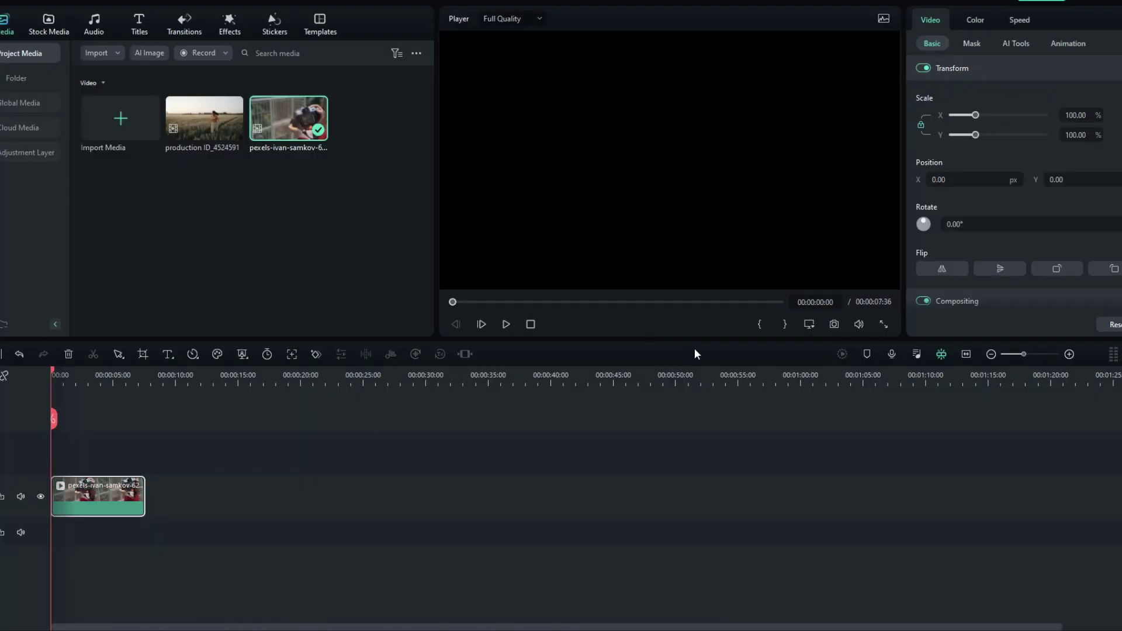
Snapshot the camera clip's frame at 00:00:00:50
{"action": "left_click", "coordinate": [965, 353]}
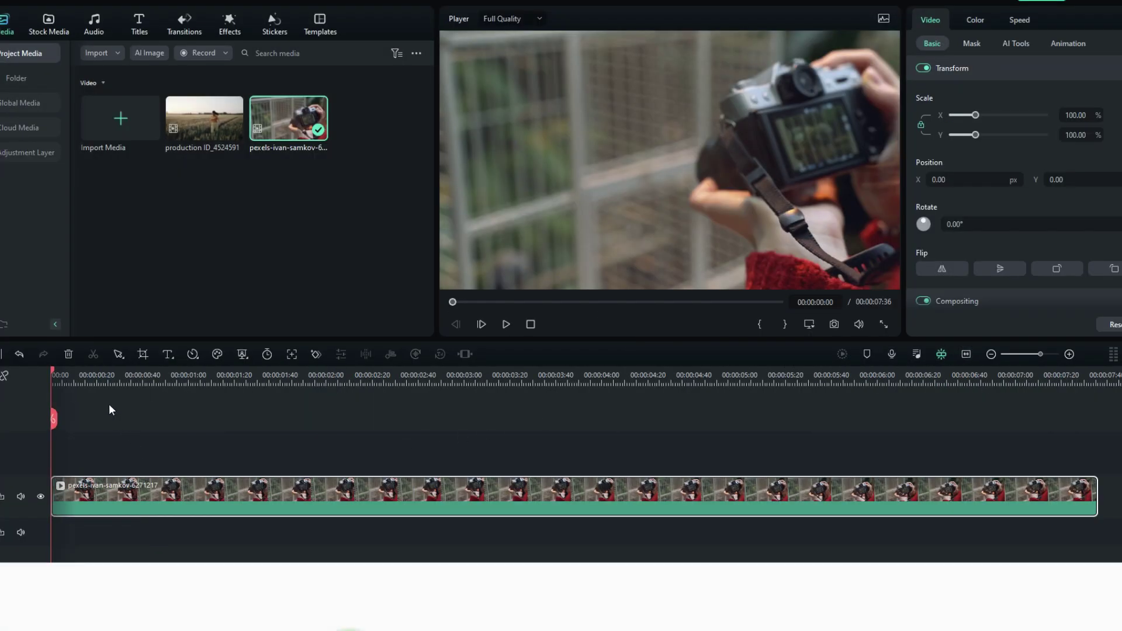
{"action": "mouse_move", "coordinate": [55, 374]}
{"action": "left_mouse_down"}
{"action": "mouse_move", "coordinate": [558, 426]}
{"action": "mouse_move", "coordinate": [252, 401]}
{"action": "left_mouse_up"}
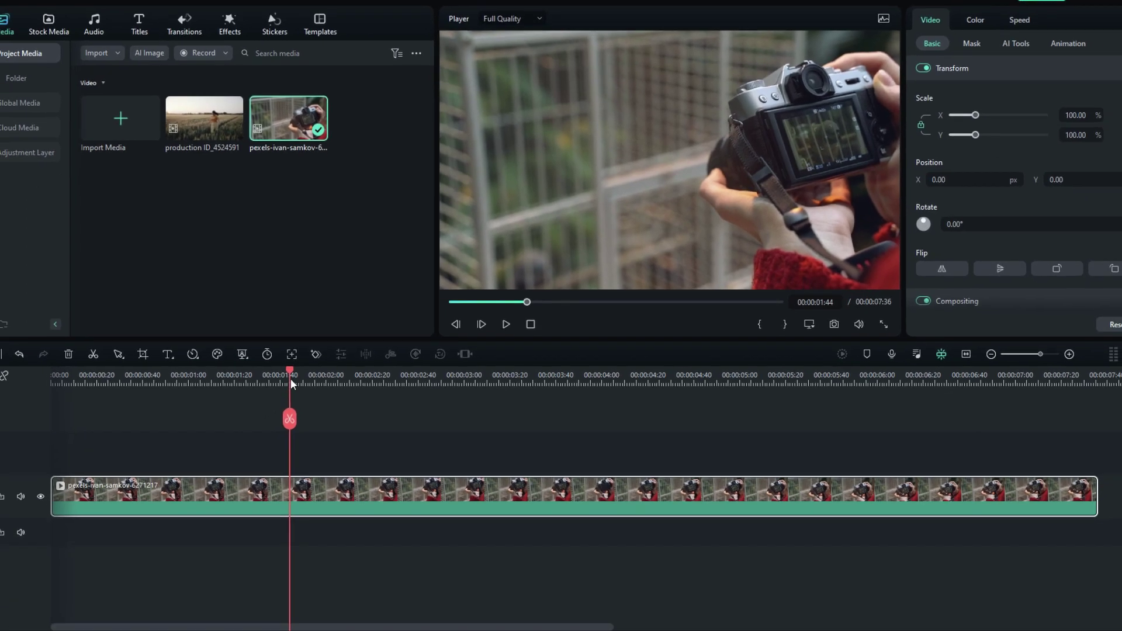
{"action": "left_click", "coordinate": [290, 378]}
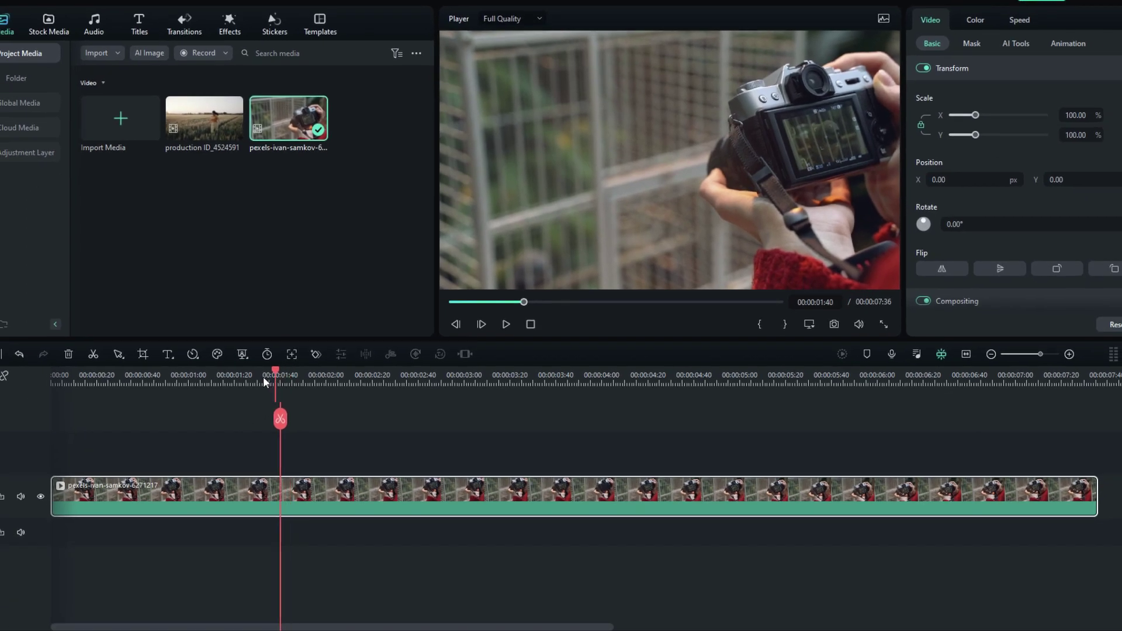
{"action": "left_click_drag", "start_coordinate": [278, 380], "coordinate": [177, 385]}
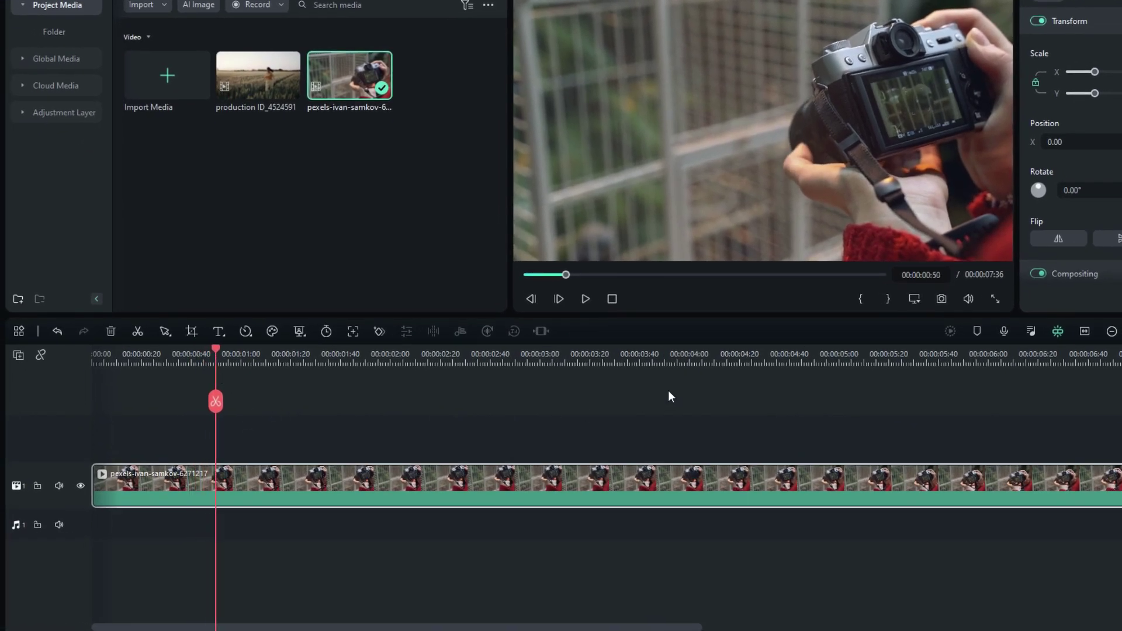
{"action": "left_click", "coordinate": [942, 299]}
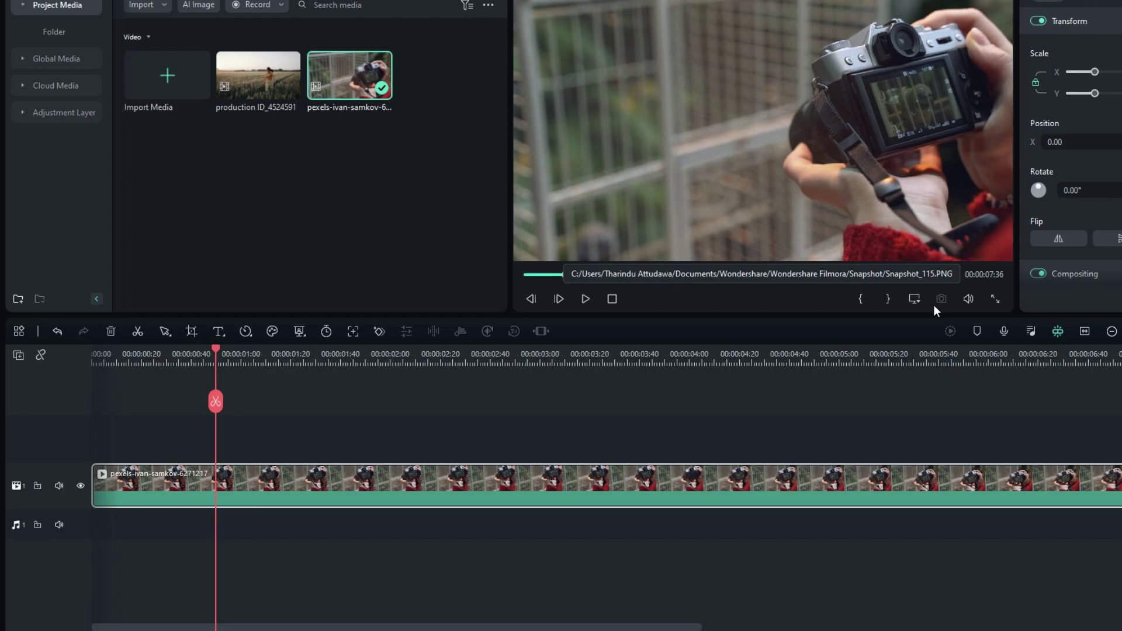
Split the camera clip at 0:50, delete the remainder, and place Snapshot_115 after it
{"action": "left_click", "coordinate": [216, 400]}
{"action": "key", "text": "Delete"}
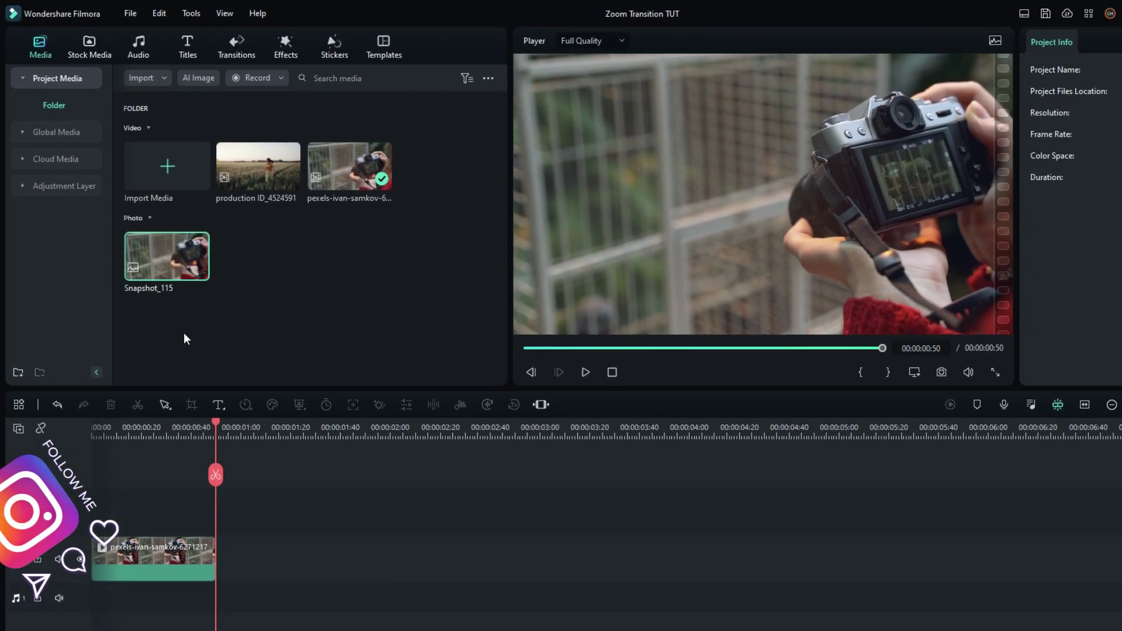
{"action": "left_click_drag", "start_coordinate": [167, 257], "coordinate": [227, 553]}
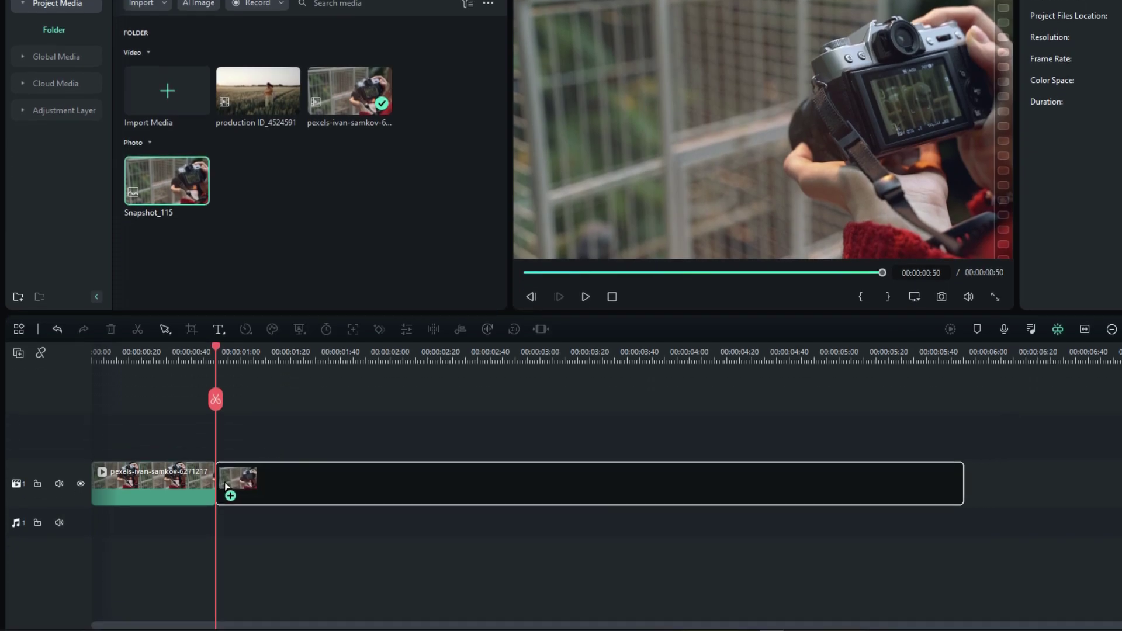
{"action": "left_click_drag", "start_coordinate": [226, 482], "coordinate": [219, 478]}
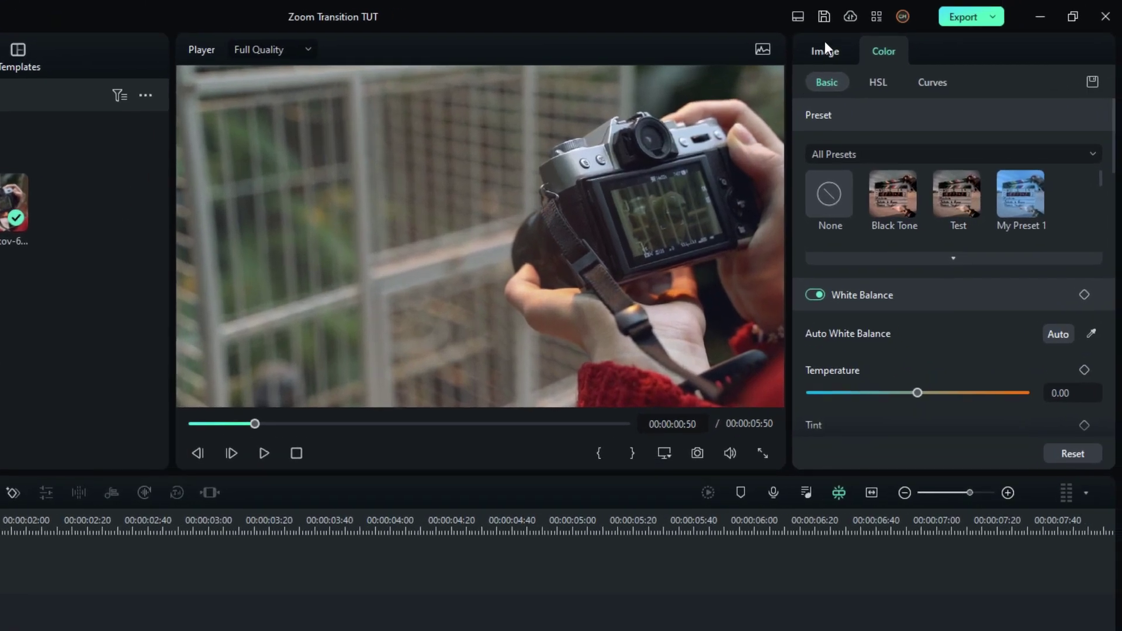
Draw a mask around the camera's LCD and snapshot the isolated screen
{"action": "left_click", "coordinate": [825, 48]}
{"action": "left_click", "coordinate": [878, 83]}
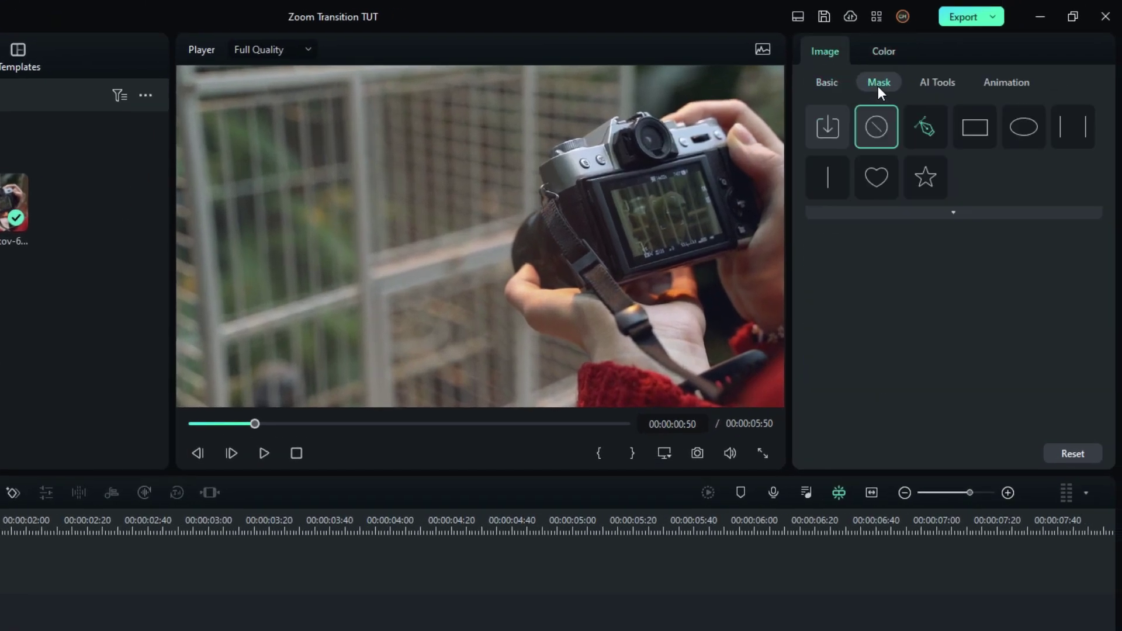
{"action": "left_click", "coordinate": [921, 134]}
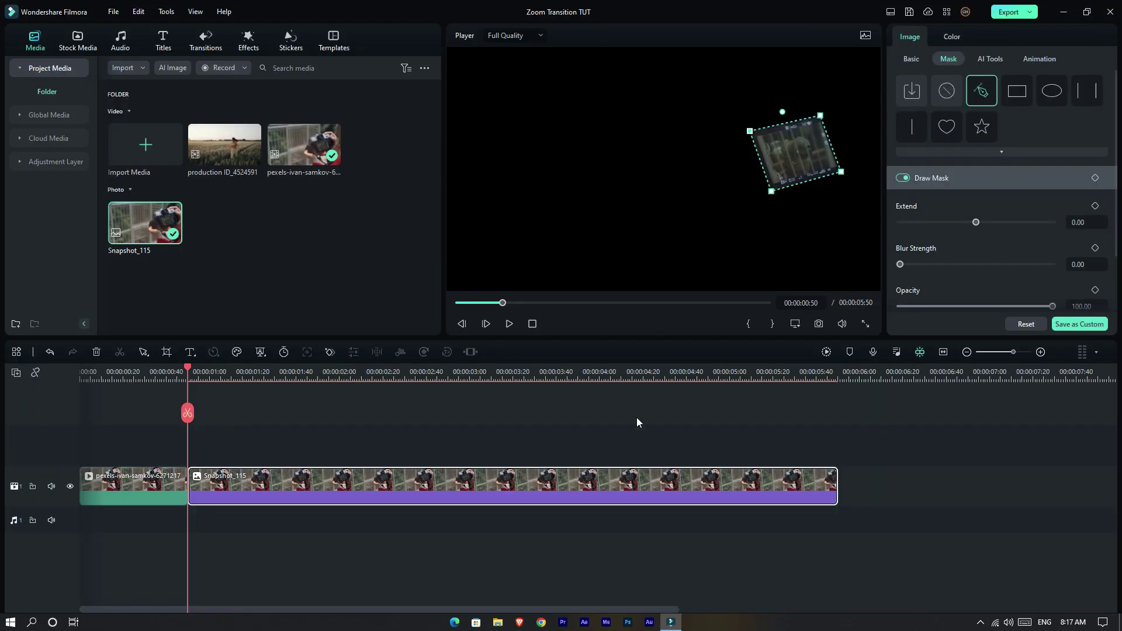
{"action": "left_click", "coordinate": [637, 422]}
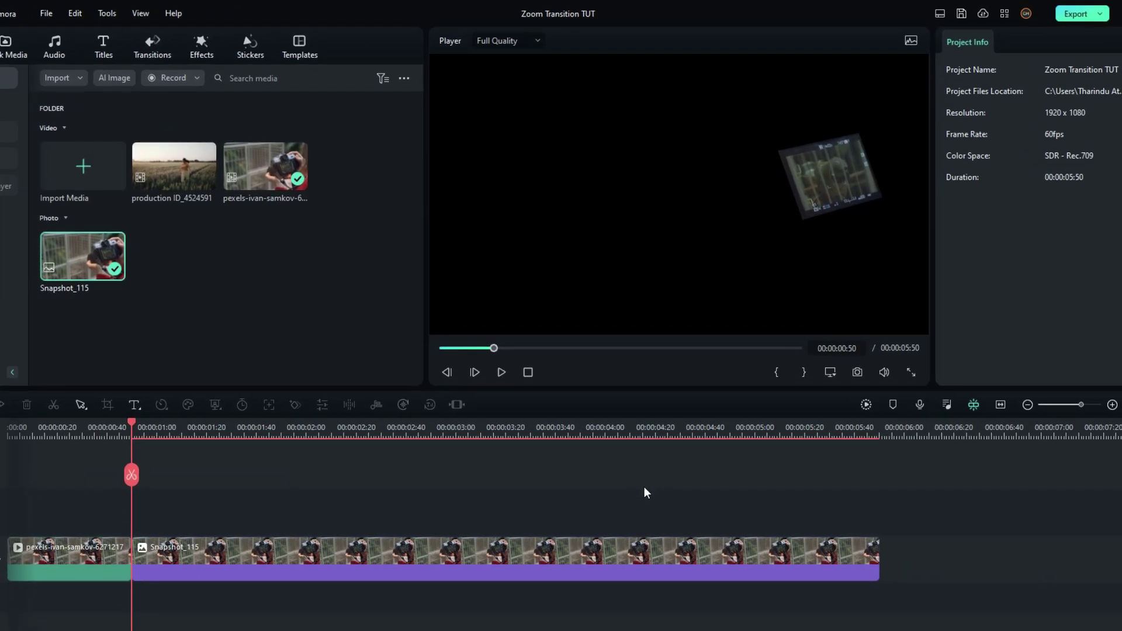
{"action": "left_click", "coordinate": [857, 373]}
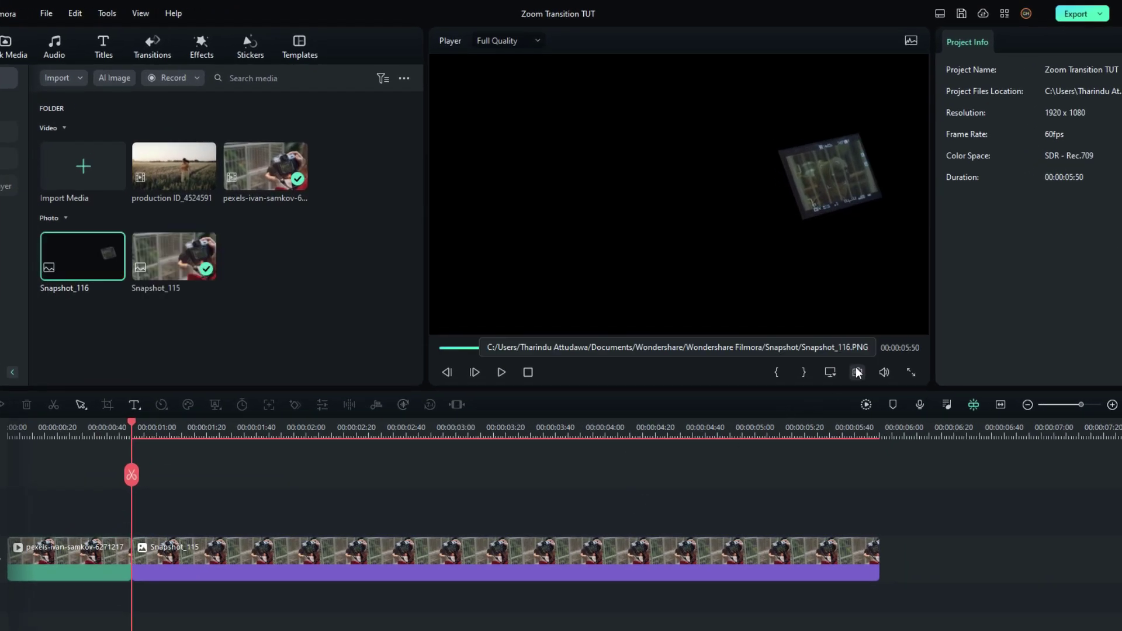
Invert the mask and snapshot the camera with its screen blacked out
{"action": "left_click", "coordinate": [458, 547]}
{"action": "scroll", "coordinate": [930, 343], "scroll_direction": "down", "scroll_amount": 2}
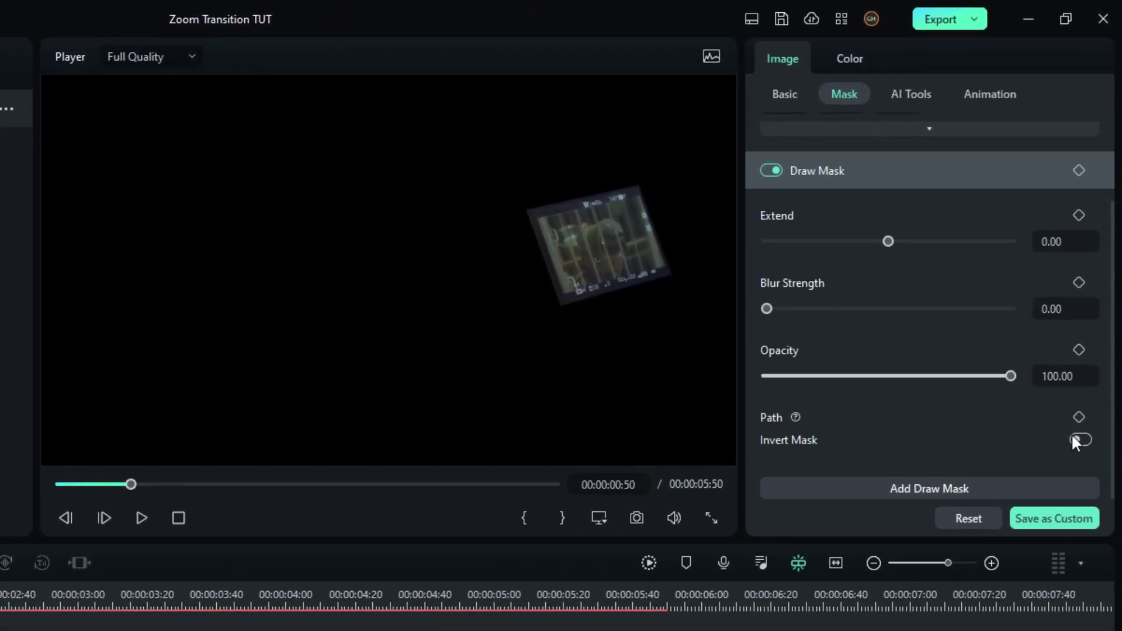
{"action": "left_click", "coordinate": [1080, 440]}
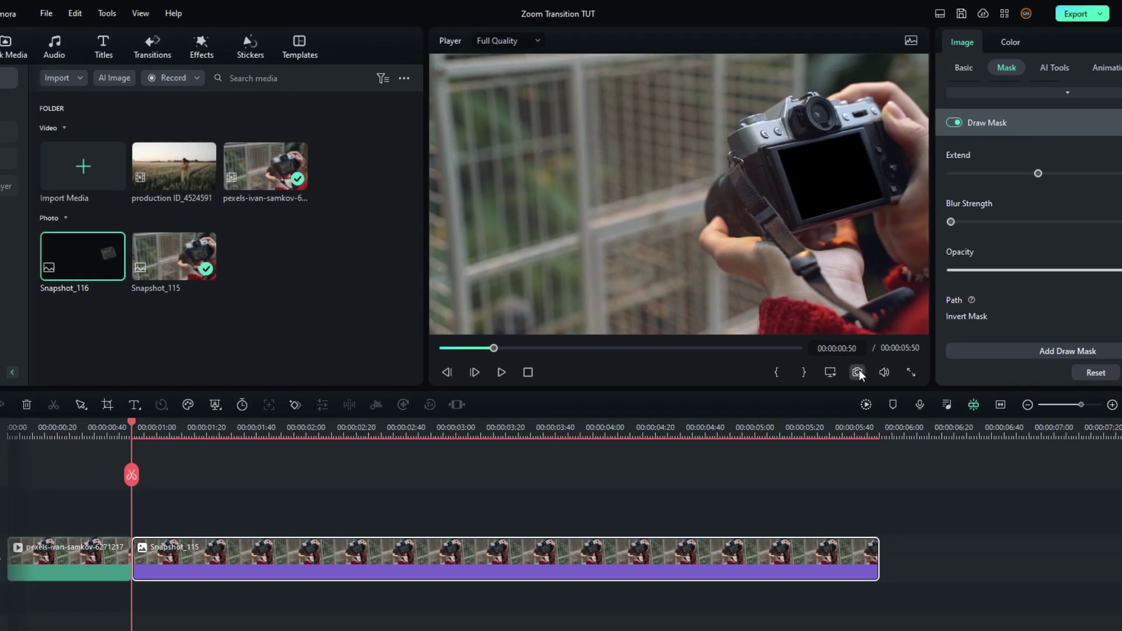
{"action": "left_click", "coordinate": [859, 373]}
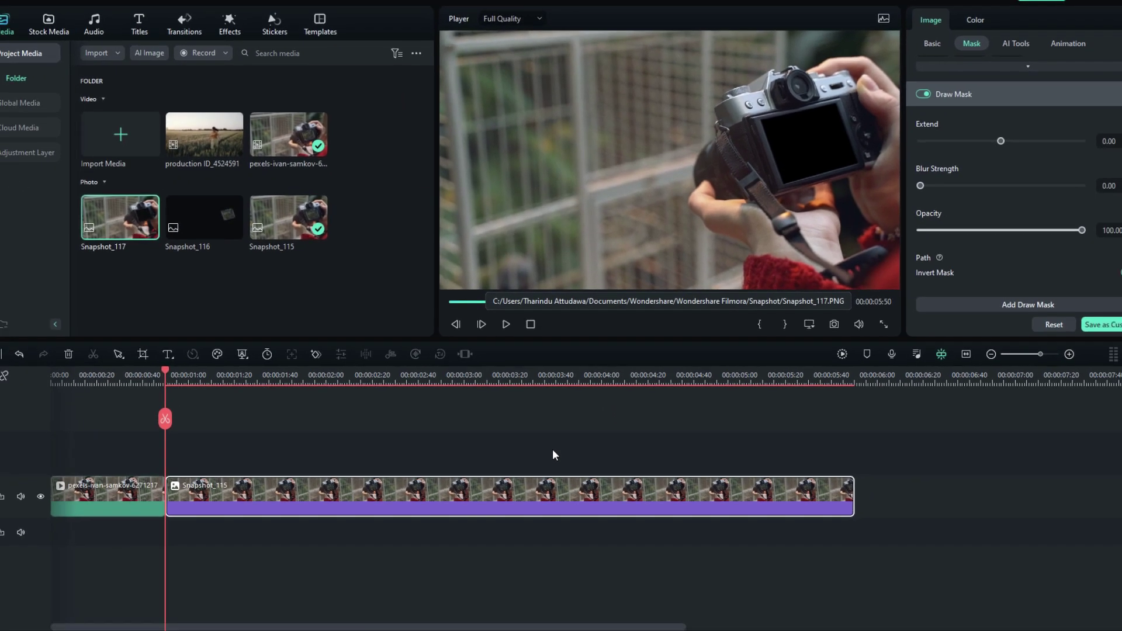
Replace Snapshot_115 on track 1 with Snapshot_116 after the camera clip
{"action": "left_click_drag", "start_coordinate": [544, 456], "coordinate": [444, 532]}
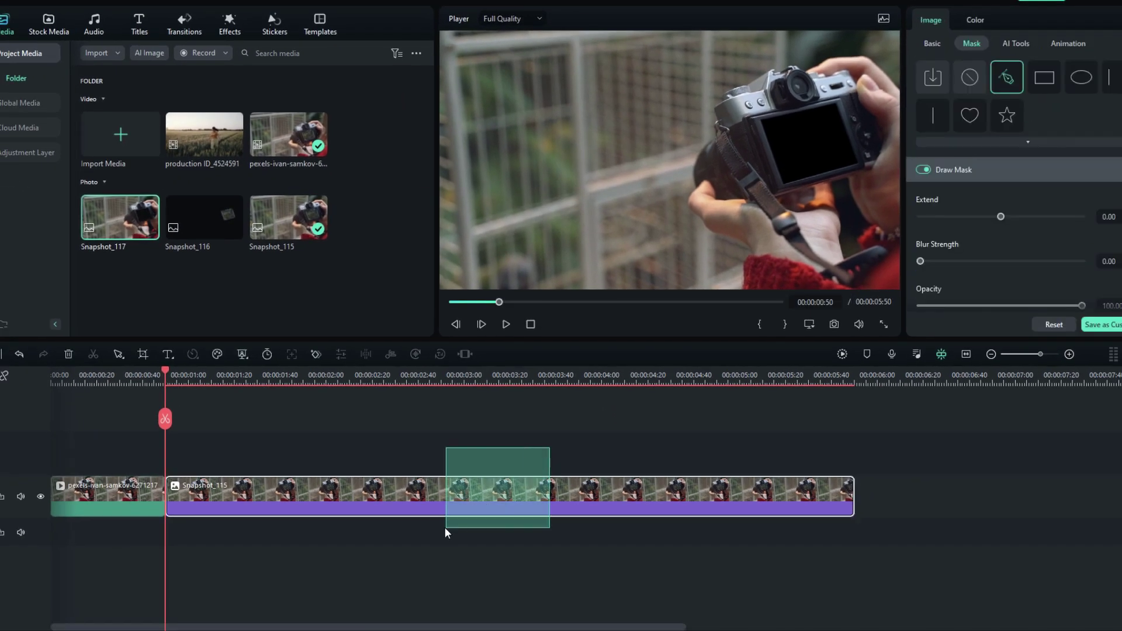
{"action": "key", "text": "Delete"}
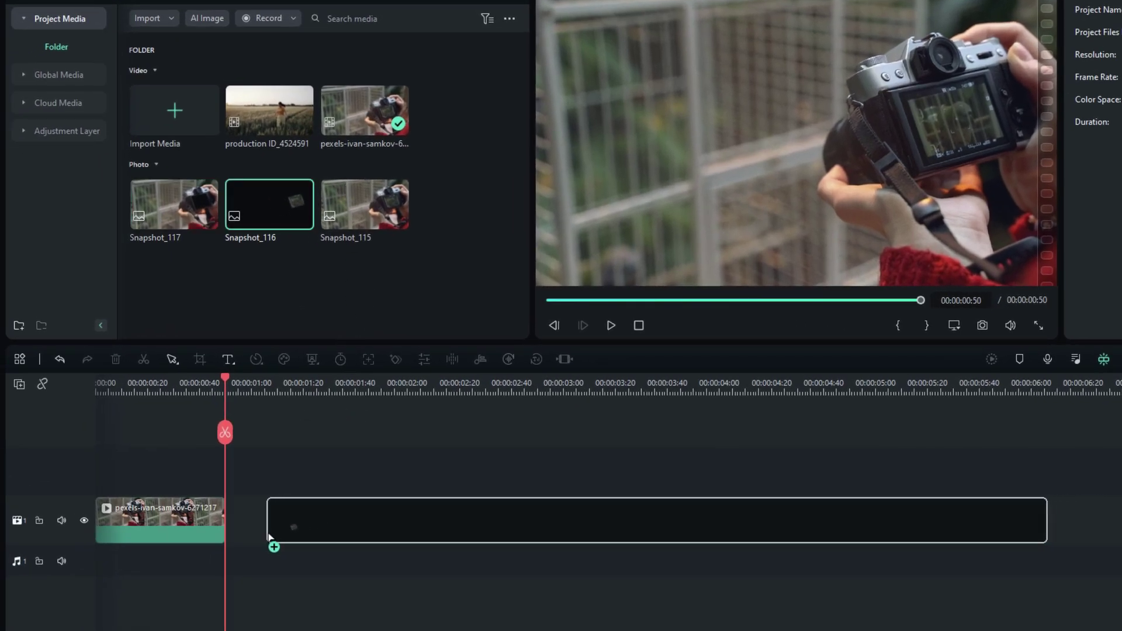
{"action": "left_click_drag", "start_coordinate": [349, 364], "coordinate": [239, 528]}
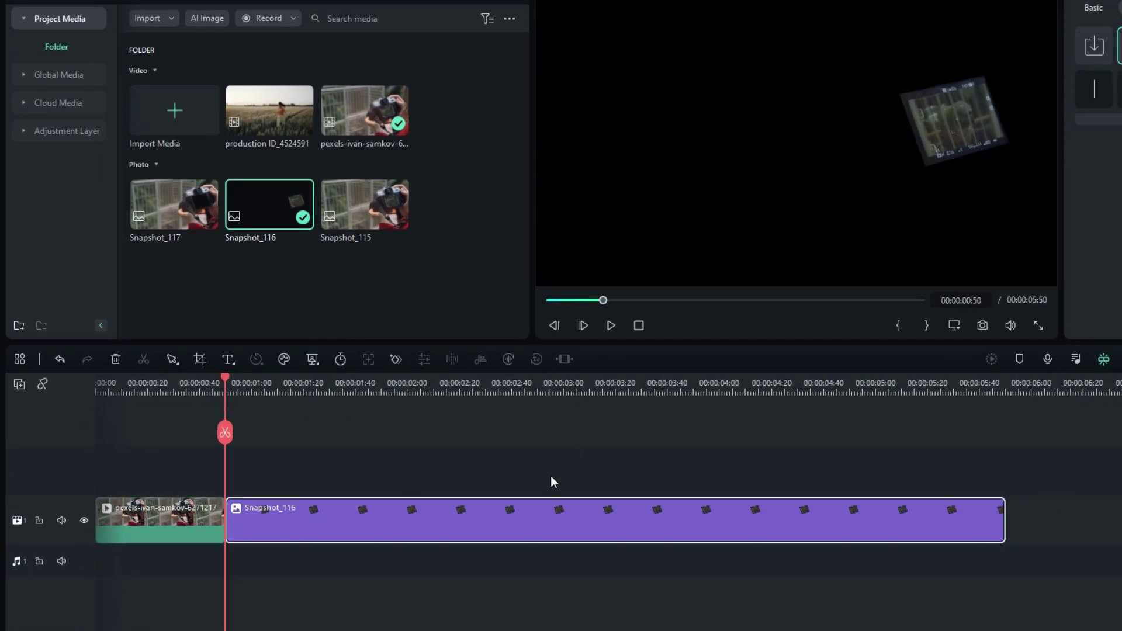
Stack Snapshot_117 on track 2 above Snapshot_116 and check the layering
{"action": "left_click_drag", "start_coordinate": [154, 189], "coordinate": [151, 243]}
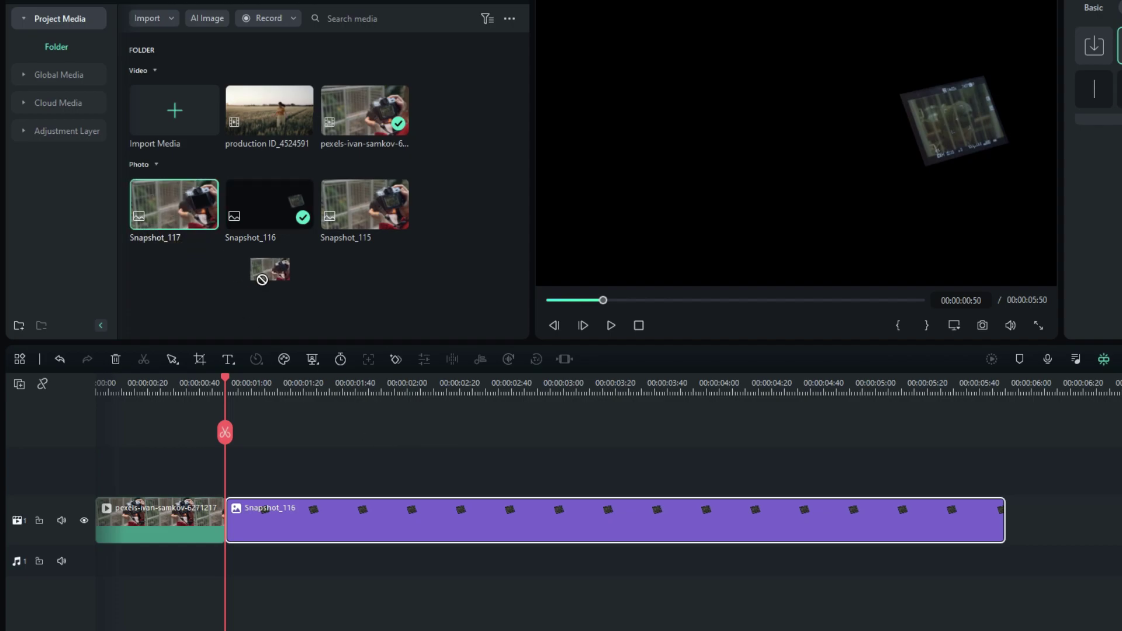
{"action": "left_click_drag", "start_coordinate": [261, 279], "coordinate": [228, 461]}
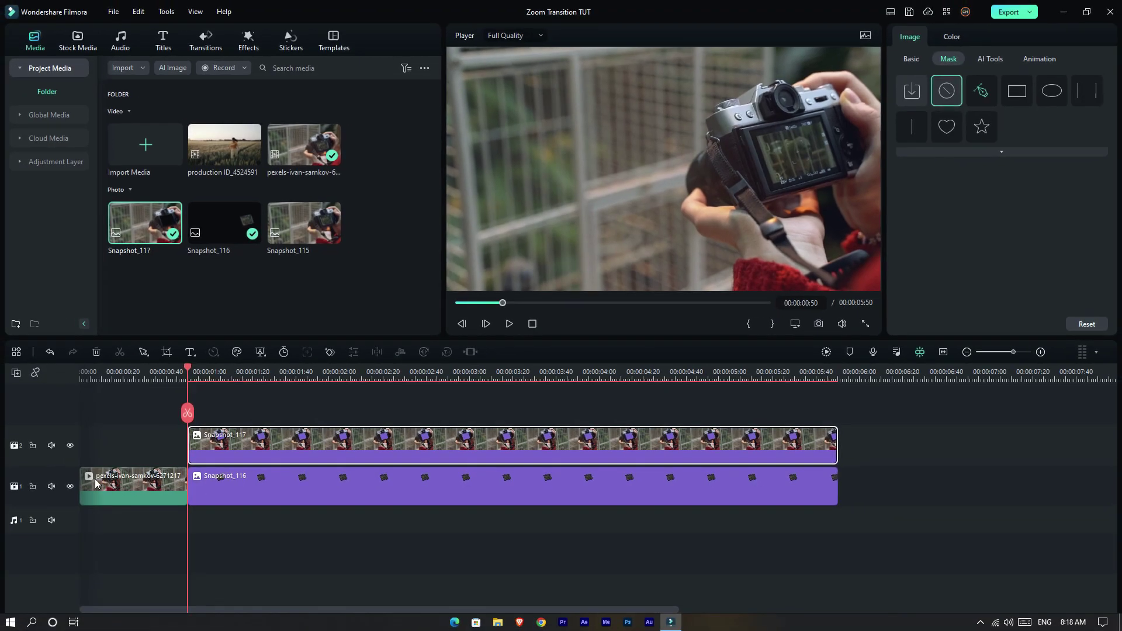
{"action": "left_click", "coordinate": [70, 486]}
{"action": "left_click", "coordinate": [69, 488]}
{"action": "mouse_move", "coordinate": [190, 372]}
{"action": "left_mouse_down"}
{"action": "mouse_move", "coordinate": [164, 377]}
{"action": "mouse_move", "coordinate": [167, 397]}
{"action": "left_mouse_up"}
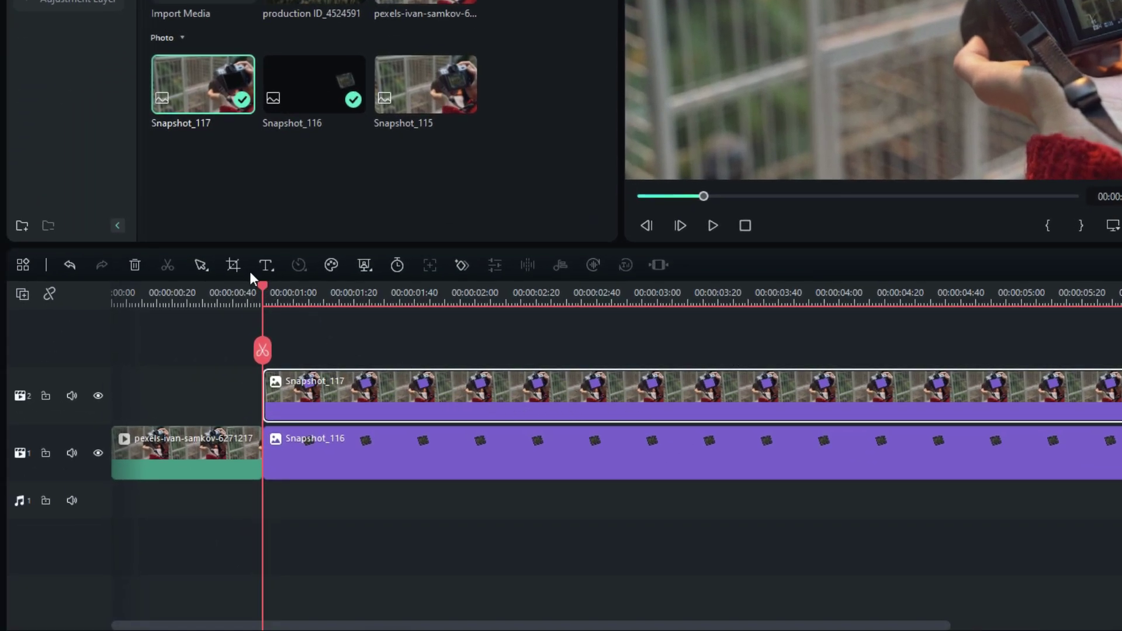
Give Snapshot_117 a Pan & Zoom ending tight on the camera LCD, and preview it
{"action": "left_click", "coordinate": [233, 266]}
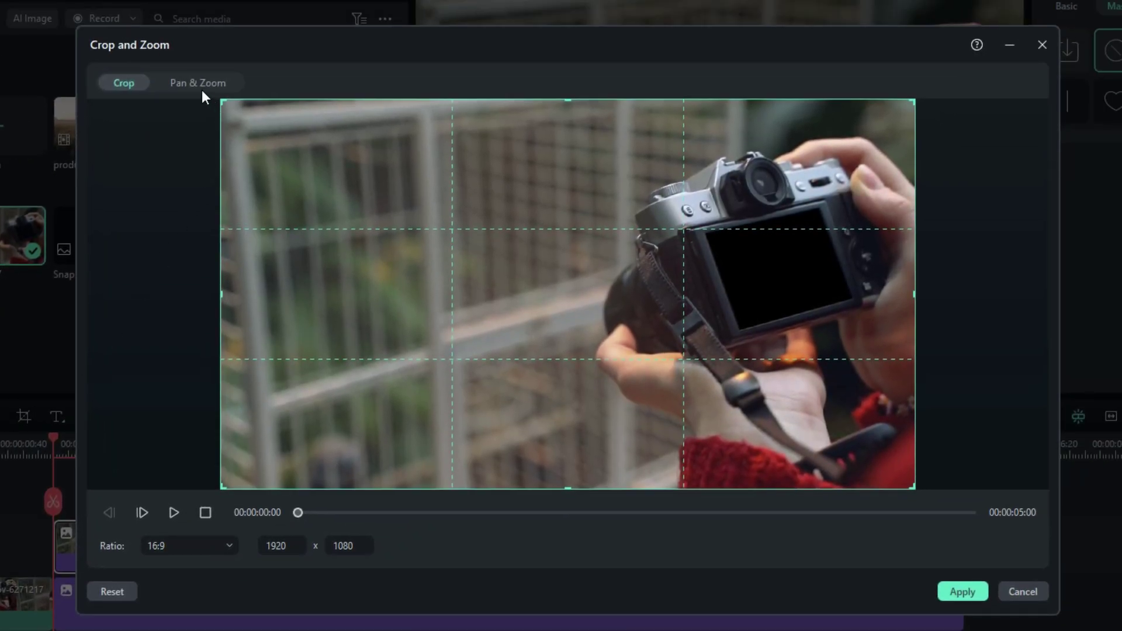
{"action": "left_click", "coordinate": [200, 85]}
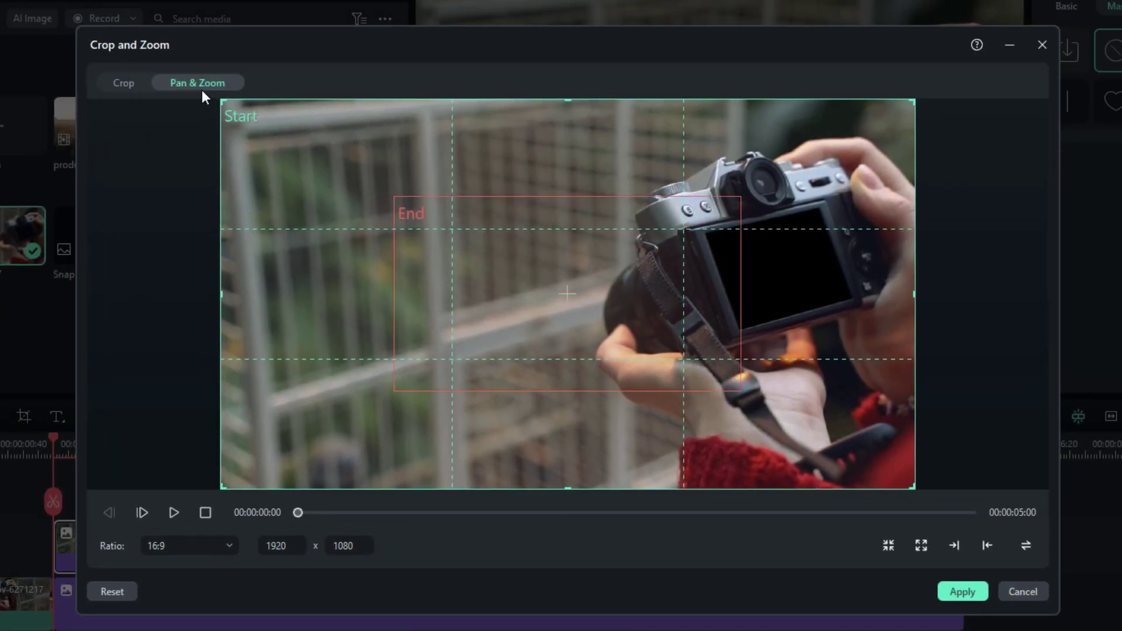
{"action": "left_click", "coordinate": [532, 262]}
{"action": "mouse_move", "coordinate": [393, 200]}
{"action": "left_mouse_down"}
{"action": "mouse_move", "coordinate": [684, 358]}
{"action": "mouse_move", "coordinate": [772, 259]}
{"action": "left_mouse_up"}
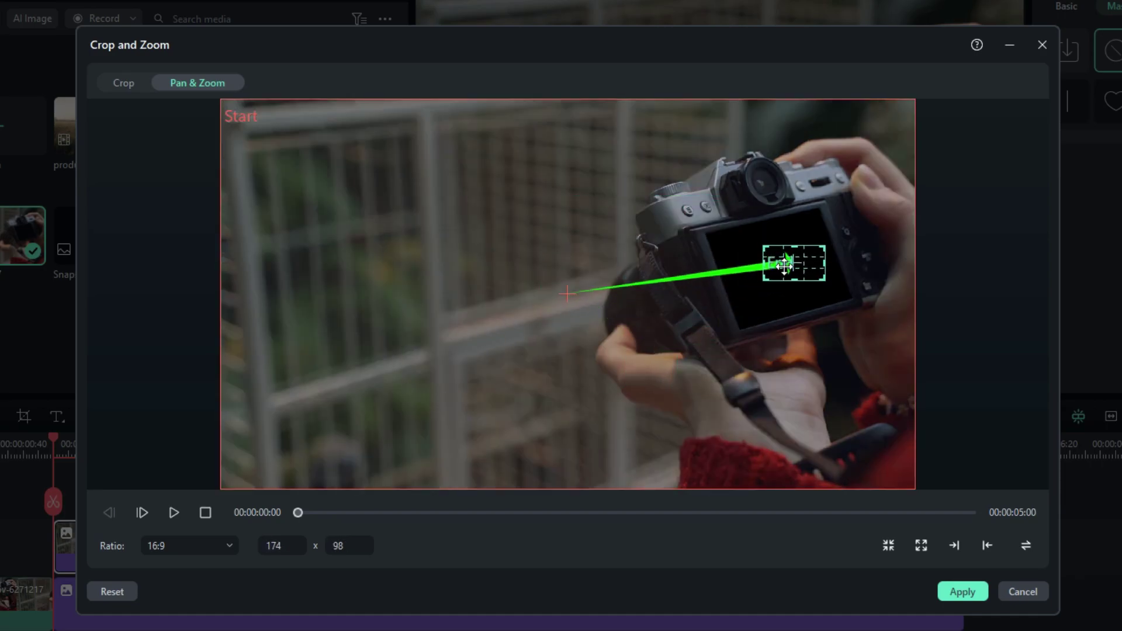
{"action": "left_click", "coordinate": [443, 473]}
{"action": "left_click", "coordinate": [174, 510]}
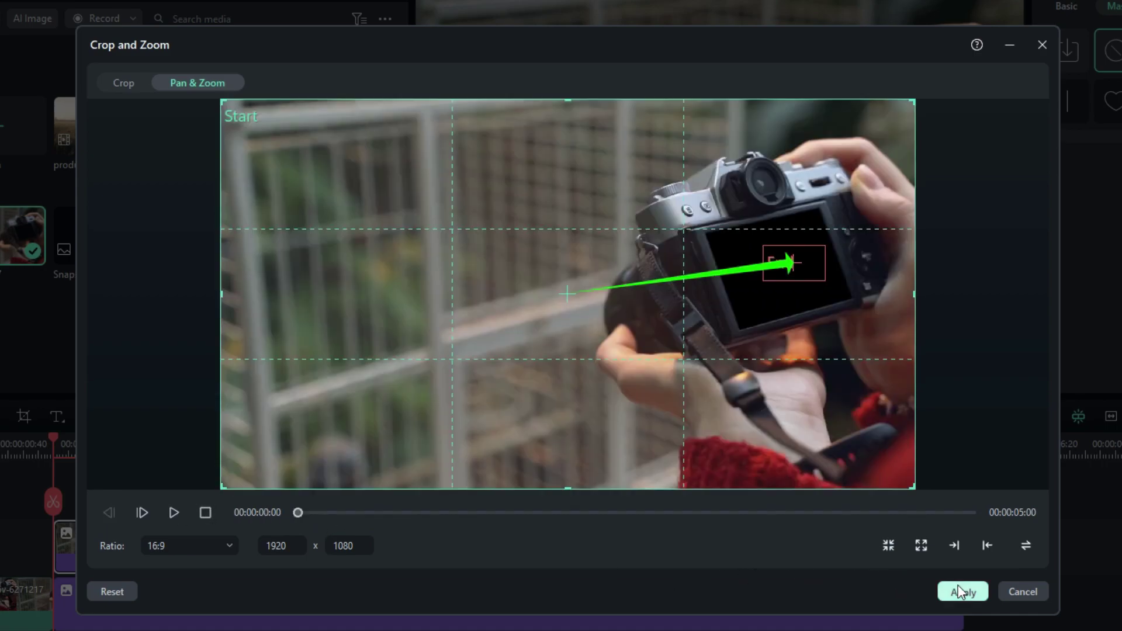
Apply Snapshot_117's zoom and preview it, returning to the cut point
{"action": "left_click", "coordinate": [963, 592]}
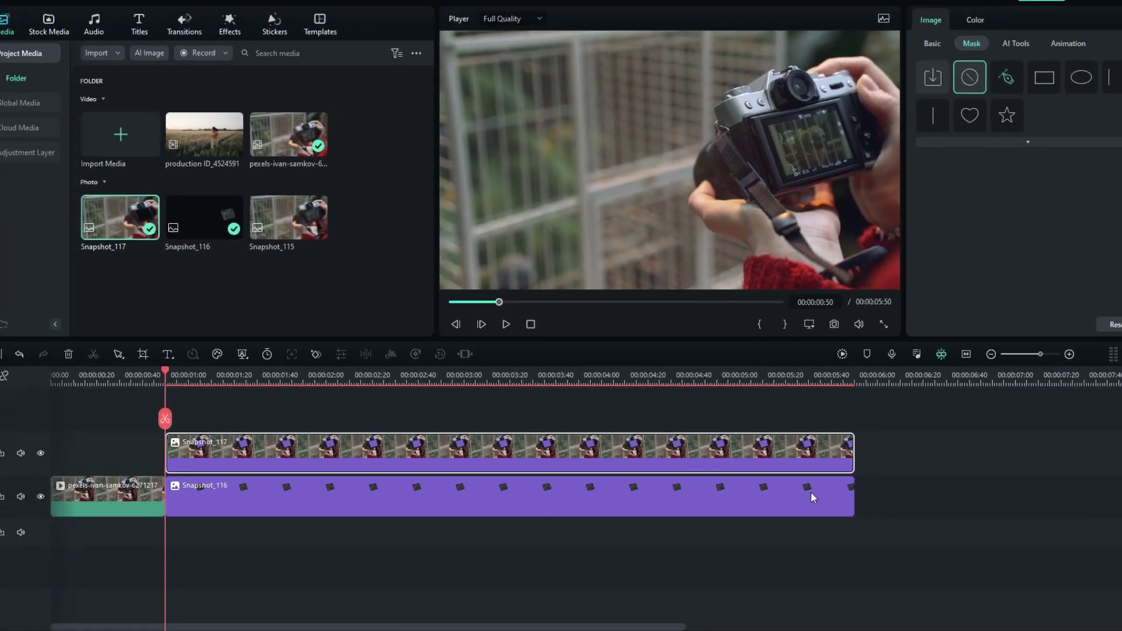
{"action": "left_click_drag", "start_coordinate": [160, 375], "coordinate": [688, 392]}
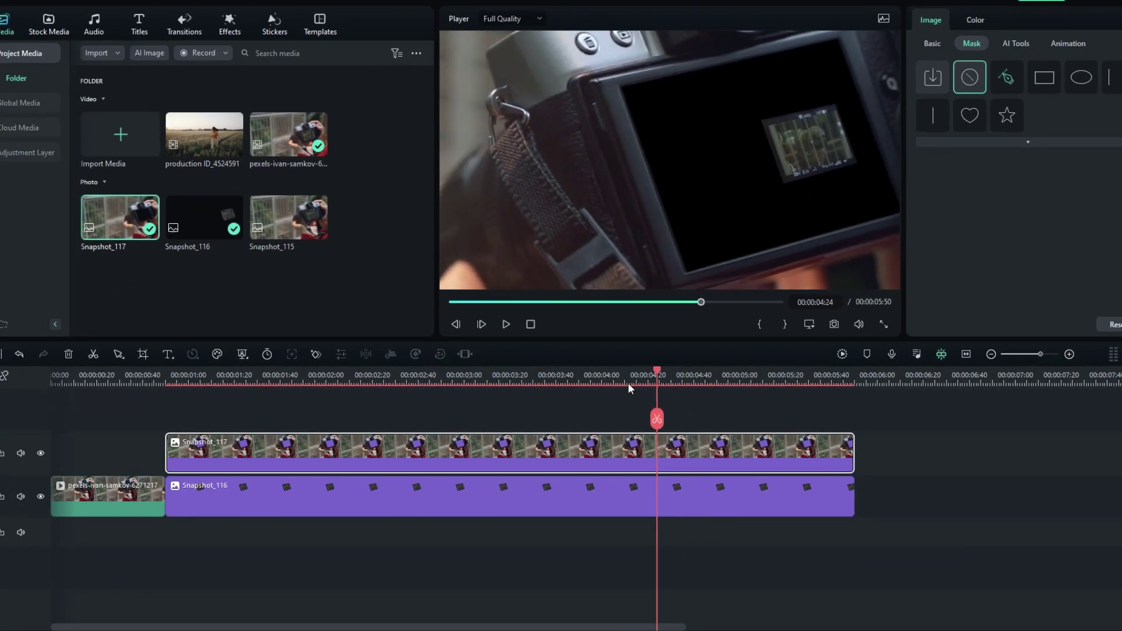
{"action": "left_click_drag", "start_coordinate": [627, 383], "coordinate": [166, 377]}
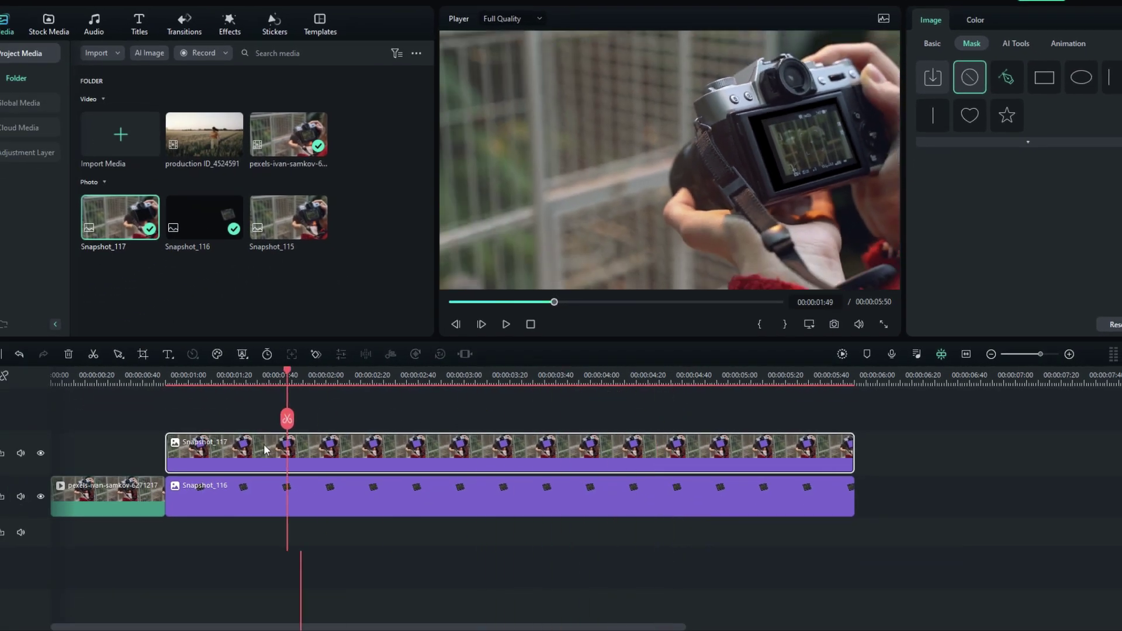
Set Snapshot_116's Pan & Zoom End frame to width 174 on the camera screen
{"action": "left_click", "coordinate": [242, 493]}
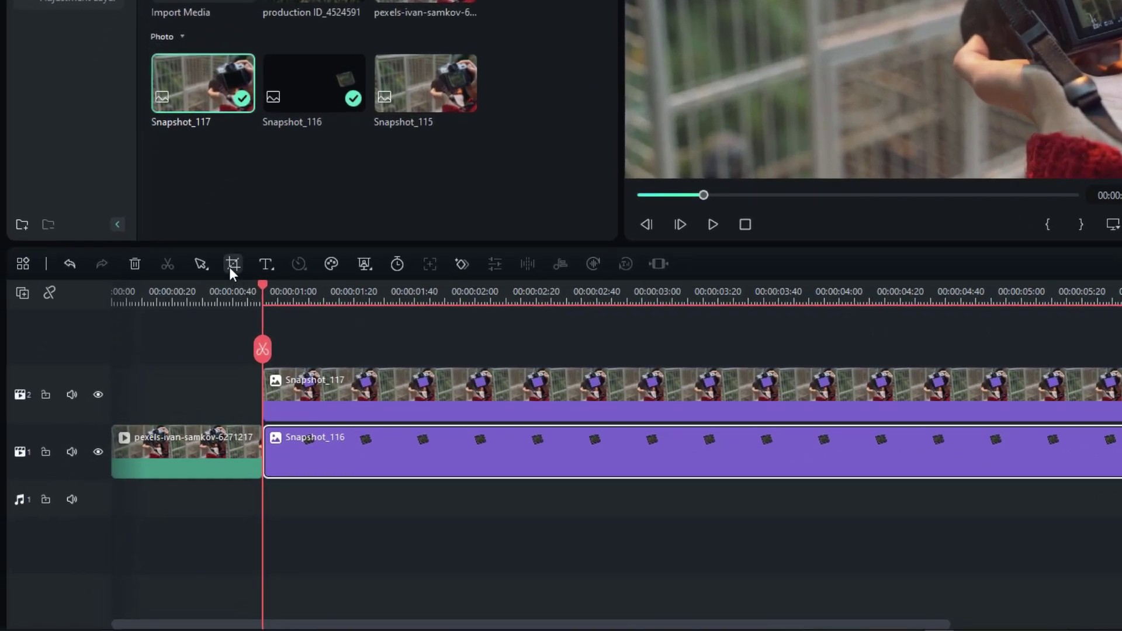
{"action": "left_click", "coordinate": [231, 264]}
{"action": "left_click", "coordinate": [182, 81]}
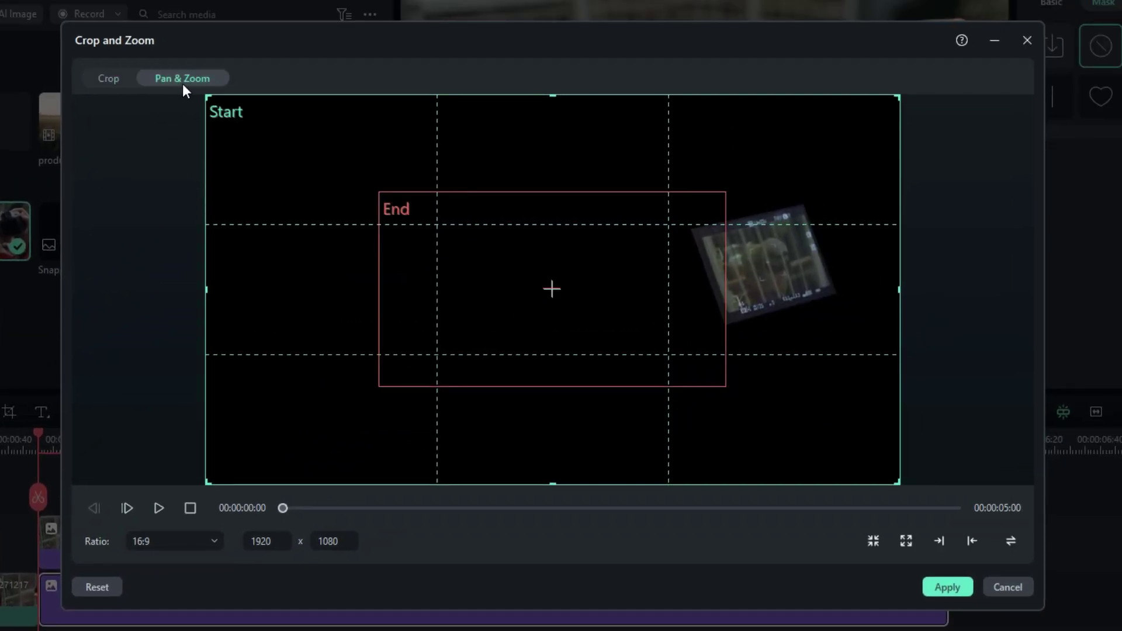
{"action": "left_click", "coordinate": [388, 194]}
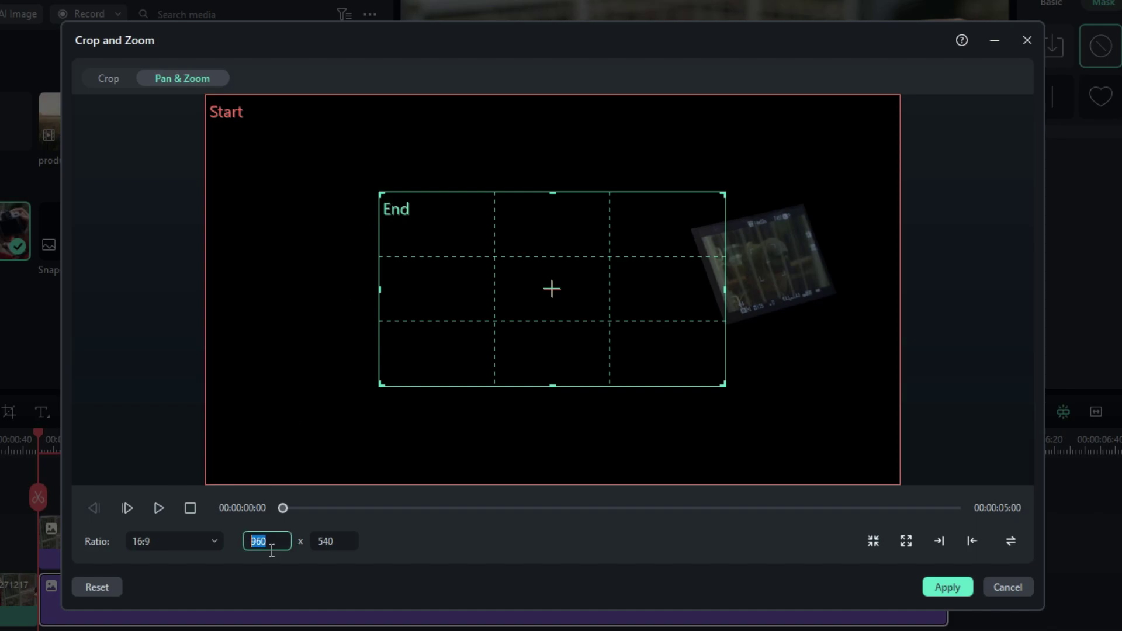
{"action": "type", "text": "4"}
{"action": "key", "text": "Return"}
{"action": "mouse_move", "coordinate": [403, 203]}
{"action": "left_mouse_down"}
{"action": "mouse_move", "coordinate": [756, 233]}
{"action": "mouse_move", "coordinate": [738, 175]}
{"action": "left_mouse_up"}
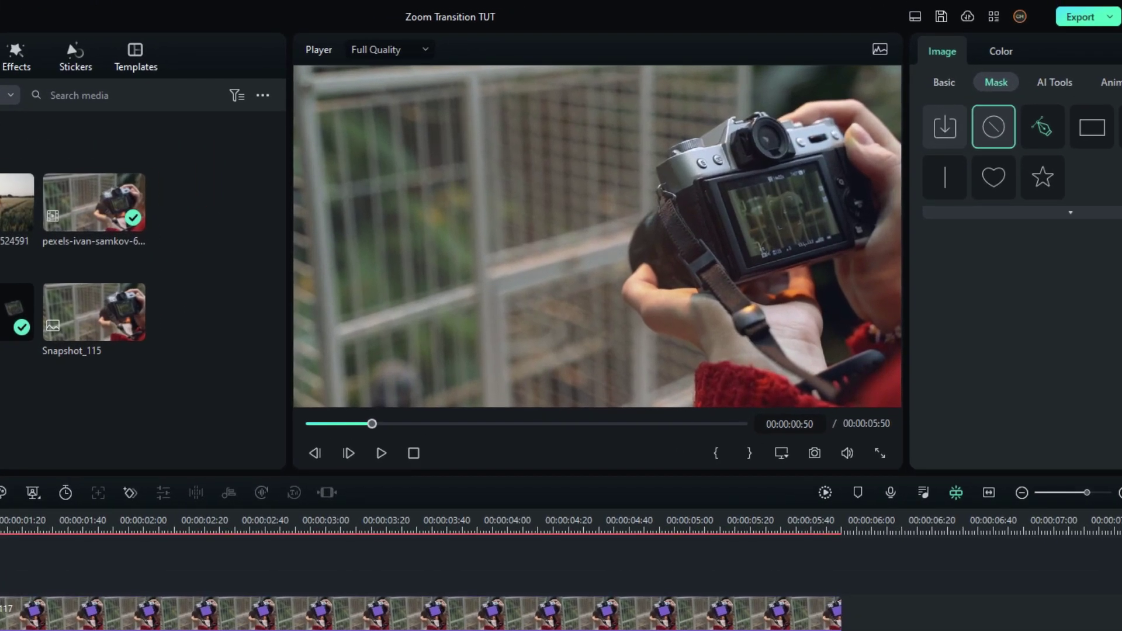
Find 00:00:02:25, where the zoom reaches the screen, and split the clips there
{"action": "left_click_drag", "start_coordinate": [167, 377], "coordinate": [179, 377]}
{"action": "mouse_move", "coordinate": [75, 534]}
{"action": "left_mouse_down"}
{"action": "mouse_move", "coordinate": [611, 568]}
{"action": "mouse_move", "coordinate": [110, 558]}
{"action": "mouse_move", "coordinate": [582, 572]}
{"action": "left_mouse_up"}
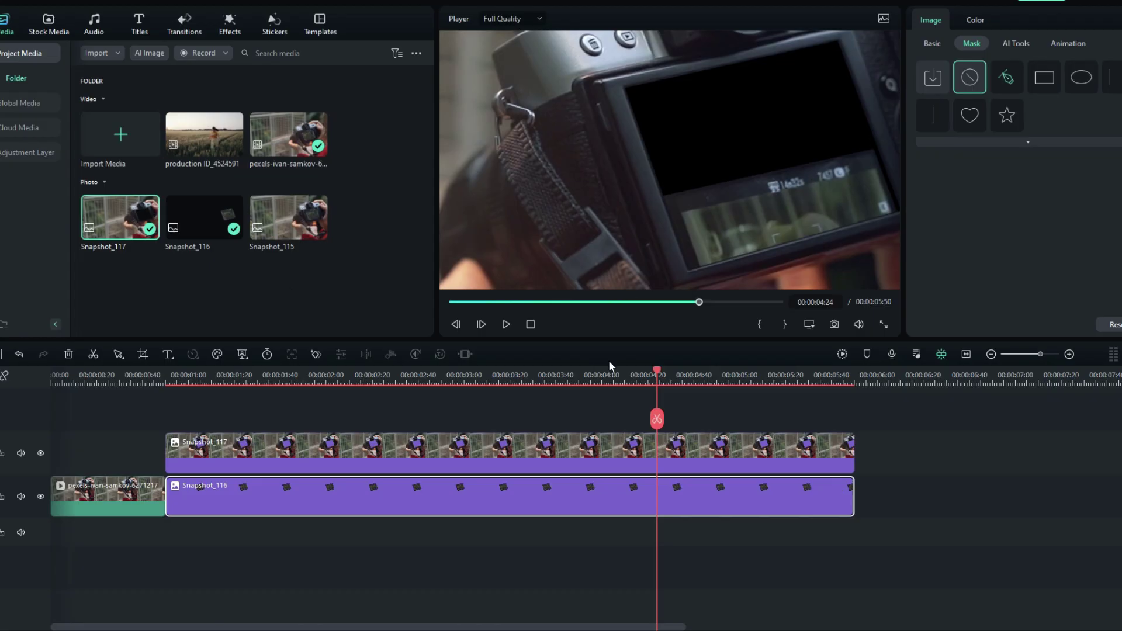
{"action": "left_click_drag", "start_coordinate": [611, 376], "coordinate": [225, 375]}
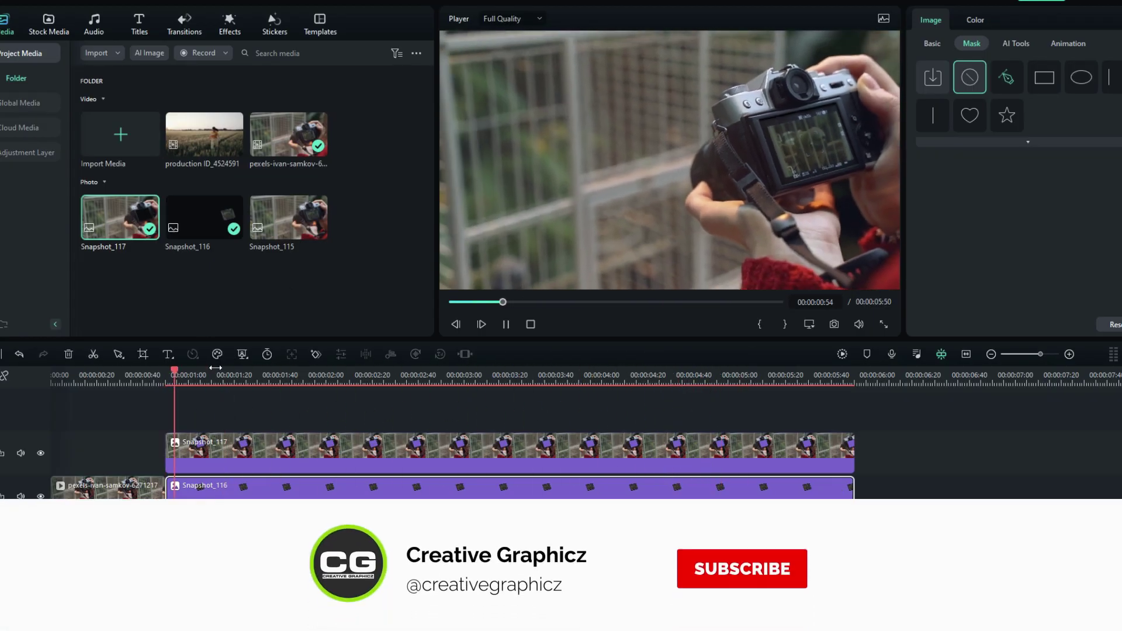
{"action": "left_click", "coordinate": [400, 377]}
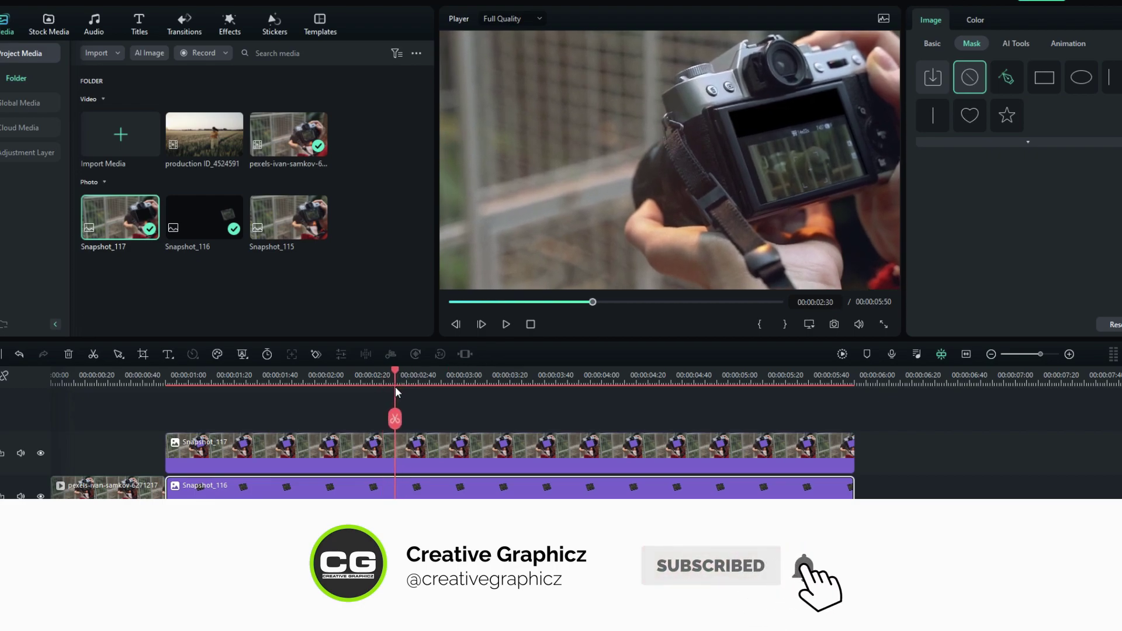
{"action": "left_click_drag", "start_coordinate": [401, 379], "coordinate": [384, 379]}
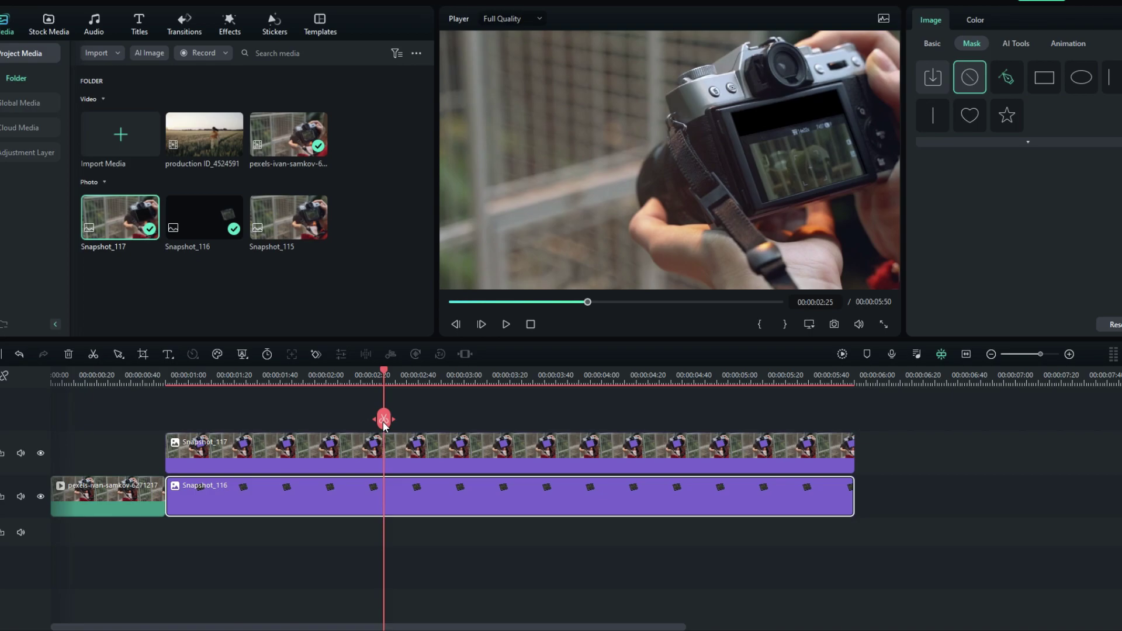
{"action": "left_click", "coordinate": [384, 421]}
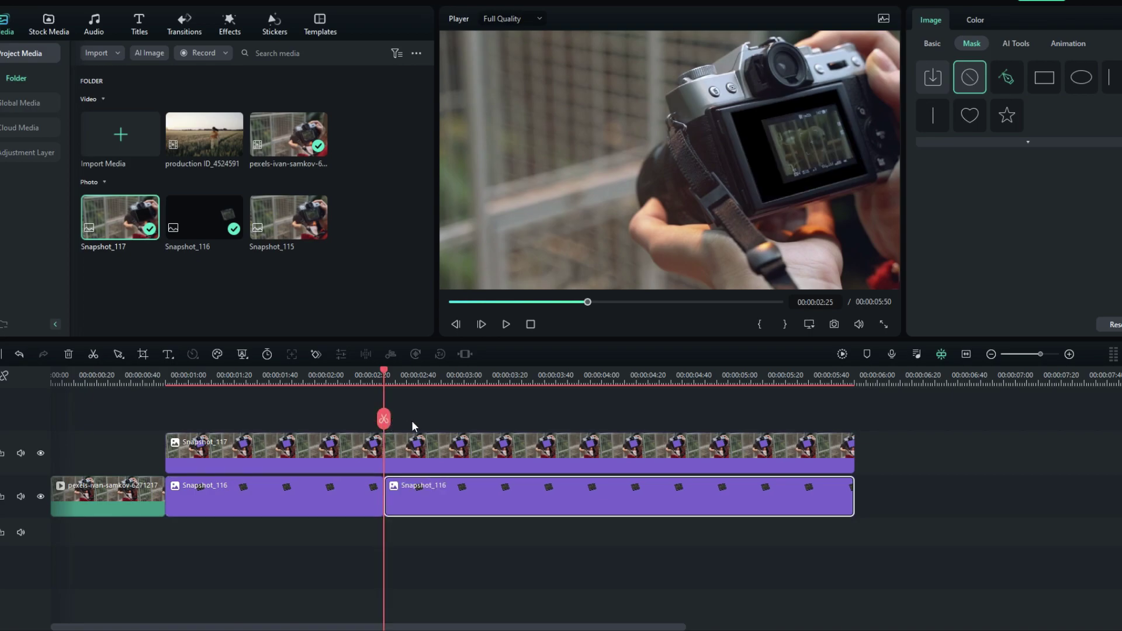
Delete the leftover parts of Snapshot_117 and Snapshot_116 after 00:02:25
{"action": "left_click", "coordinate": [526, 448]}
{"action": "key", "text": "Delete"}
{"action": "left_click", "coordinate": [417, 435]}
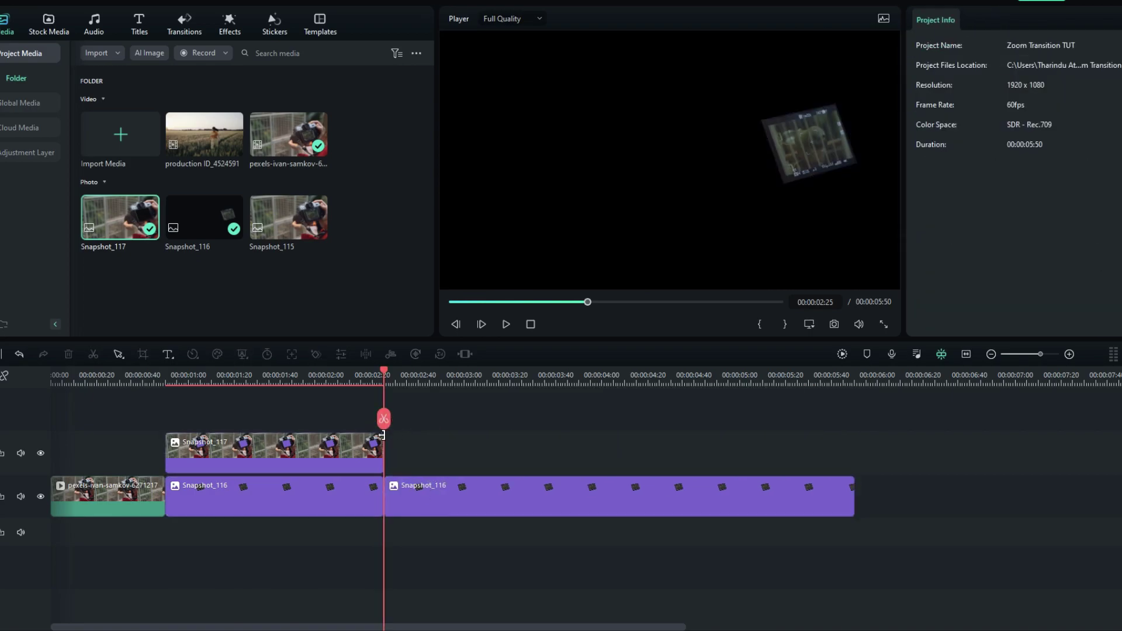
{"action": "left_click", "coordinate": [417, 488]}
{"action": "key", "text": "Delete"}
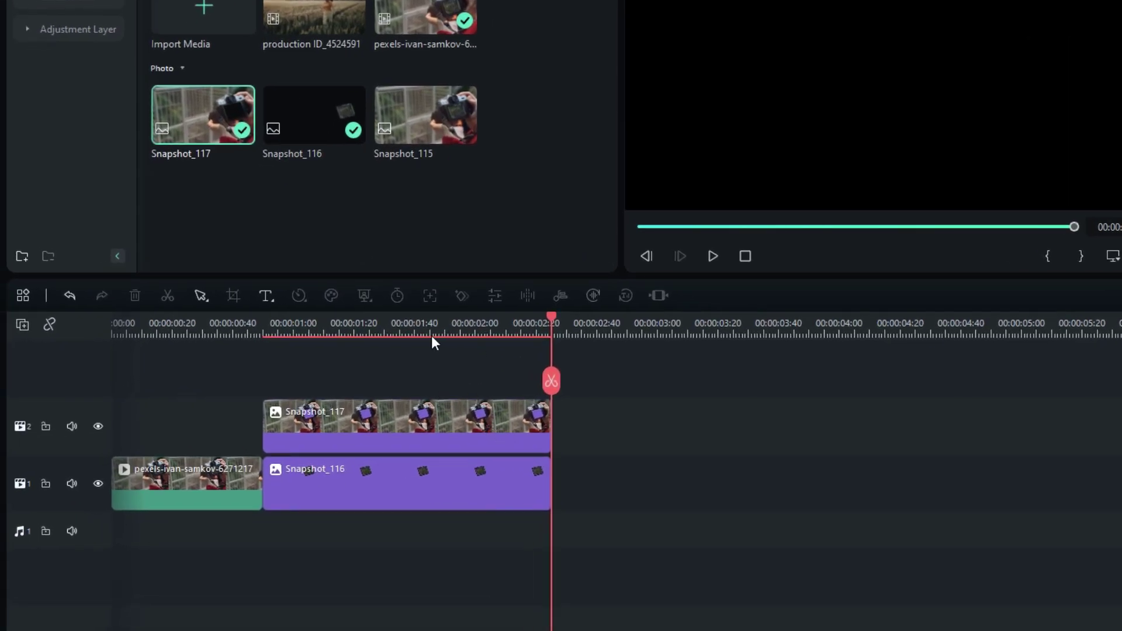
Reapply the Crop and Zoom settings on Snapshot_117 and Snapshot_116
{"action": "left_click", "coordinate": [433, 338]}
{"action": "left_click", "coordinate": [436, 420]}
{"action": "left_click", "coordinate": [233, 297]}
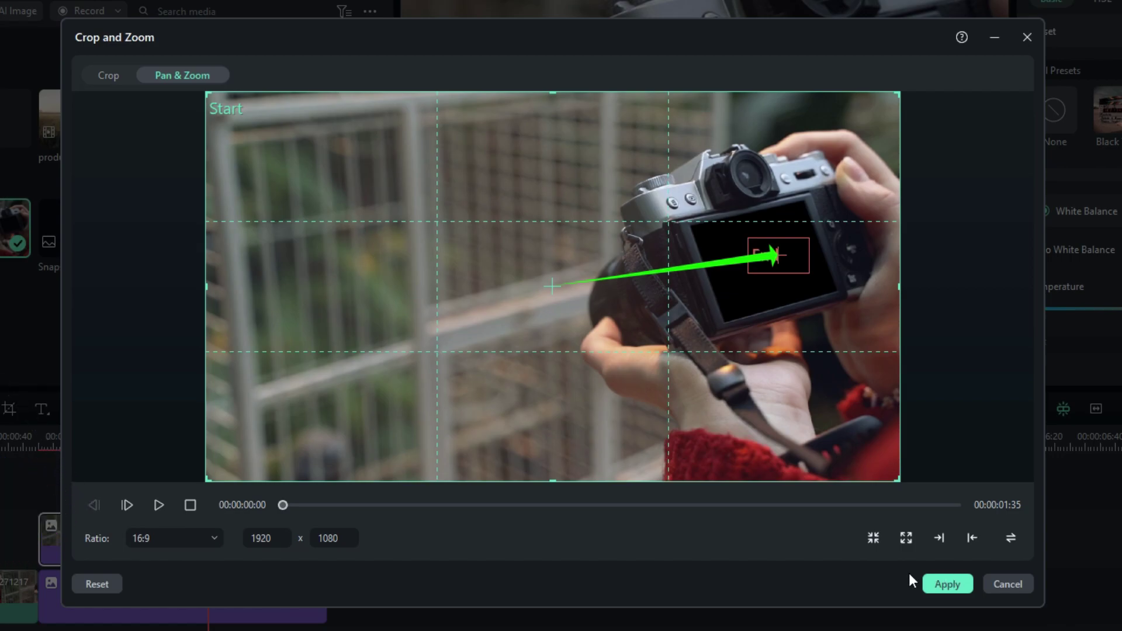
{"action": "left_click", "coordinate": [946, 586]}
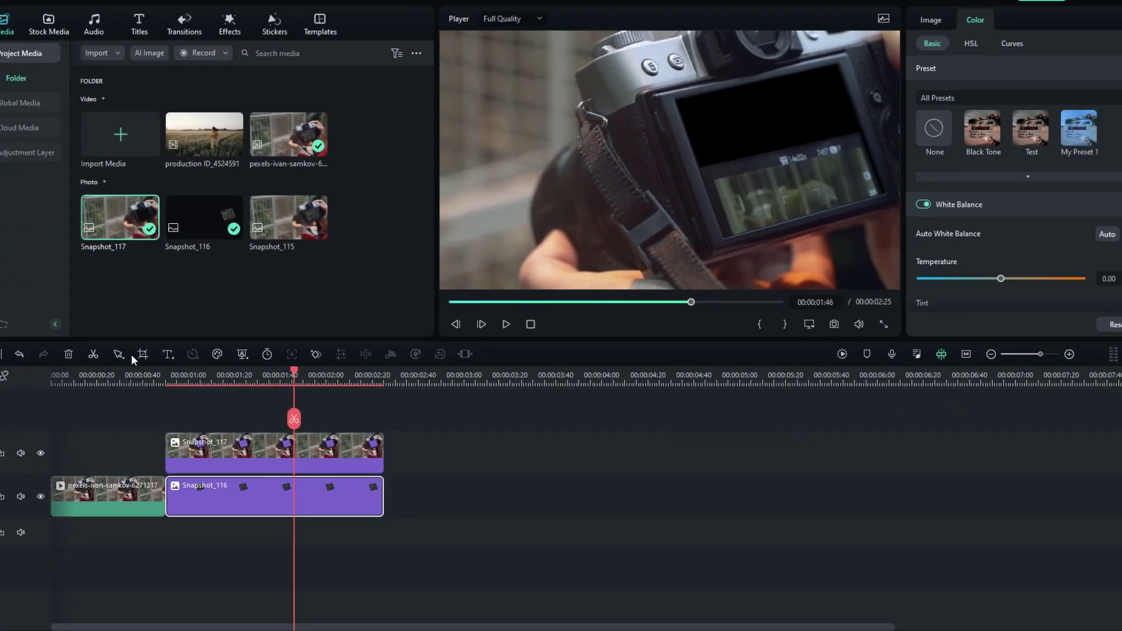
{"action": "left_click", "coordinate": [143, 355]}
{"action": "left_click", "coordinate": [868, 487]}
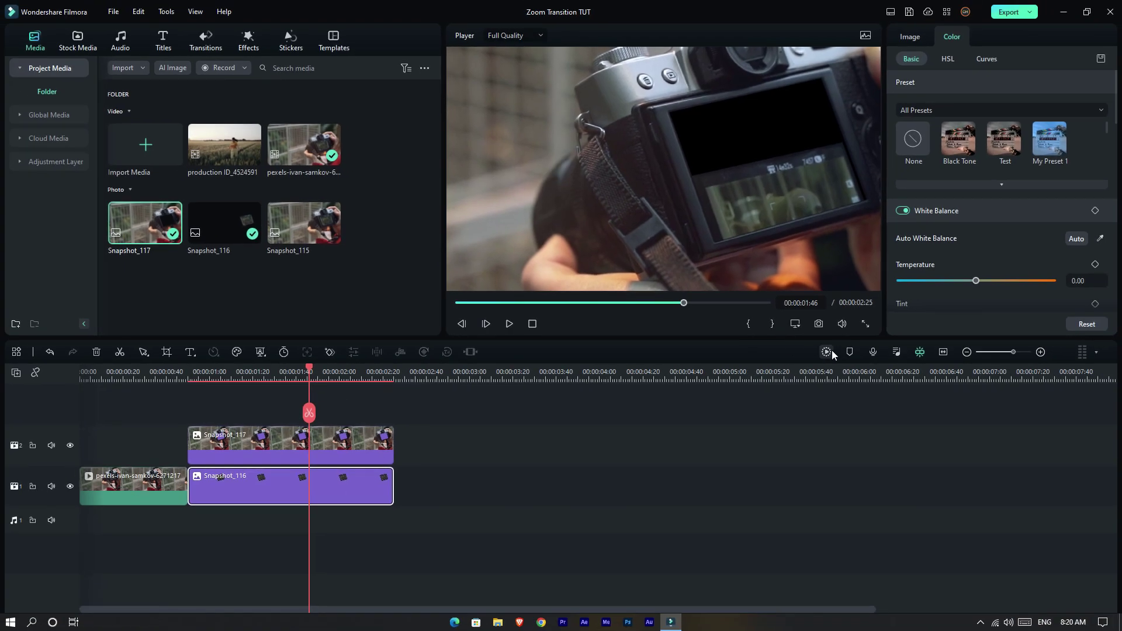
Render the timeline preview and play back the zoom transition
{"action": "left_click", "coordinate": [829, 351]}
{"action": "left_click_drag", "start_coordinate": [188, 373], "coordinate": [288, 375]}
{"action": "key", "text": "space"}
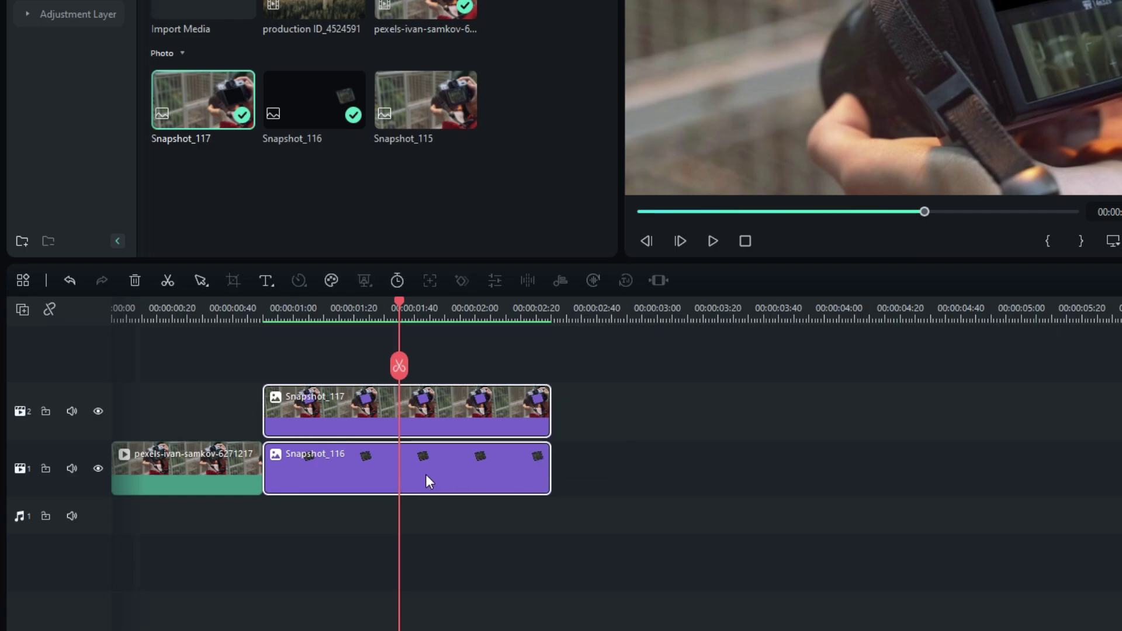
Move Snapshot_116 up a track and put production ID_4524591 on the bottom track
{"action": "left_click_drag", "start_coordinate": [426, 473], "coordinate": [427, 430]}
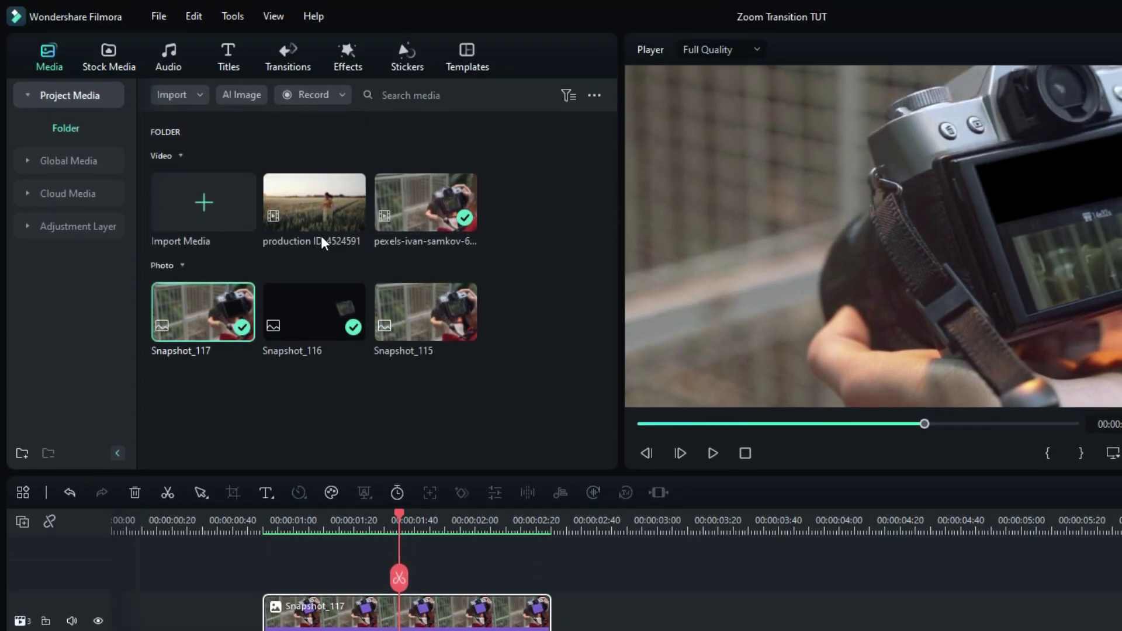
{"action": "mouse_move", "coordinate": [452, 212]}
{"action": "left_mouse_down"}
{"action": "mouse_move", "coordinate": [337, 531]}
{"action": "mouse_move", "coordinate": [274, 527]}
{"action": "left_mouse_up"}
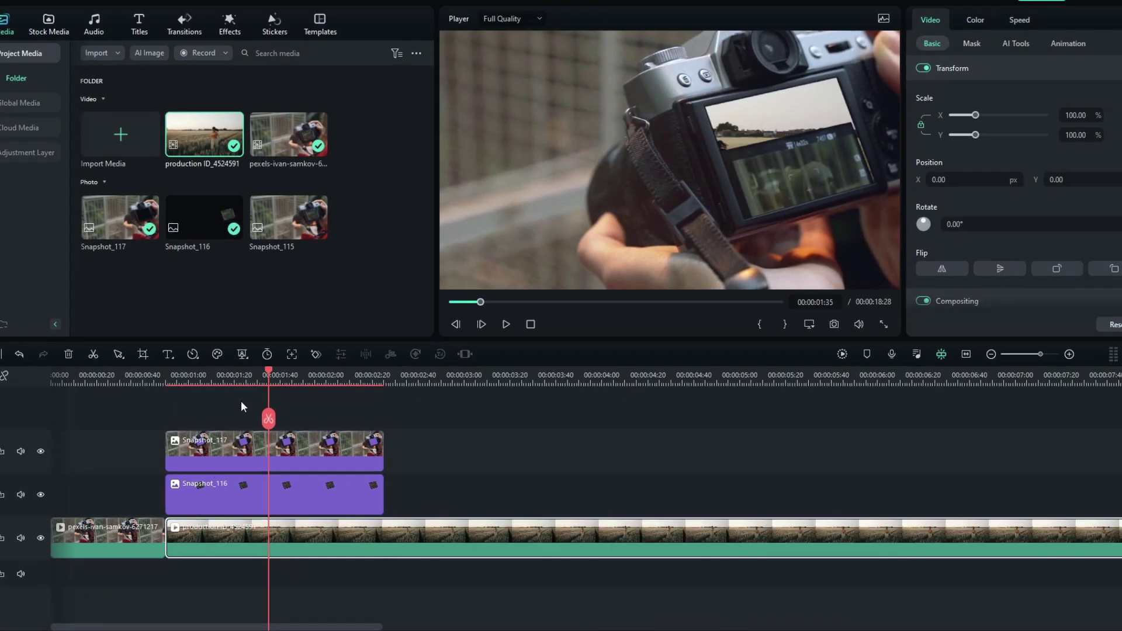
{"action": "mouse_move", "coordinate": [267, 376]}
{"action": "left_mouse_down"}
{"action": "mouse_move", "coordinate": [236, 390]}
{"action": "mouse_move", "coordinate": [305, 396]}
{"action": "left_mouse_up"}
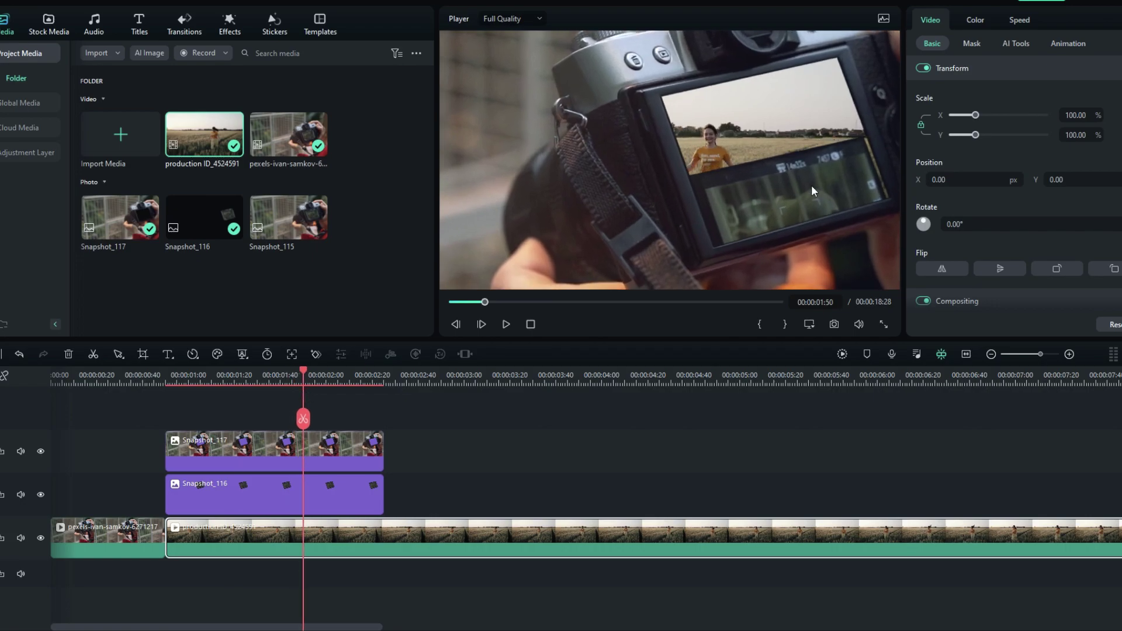
Reapply Snapshot_116's zoom, review it, and select Snapshot_117
{"action": "left_click", "coordinate": [233, 483]}
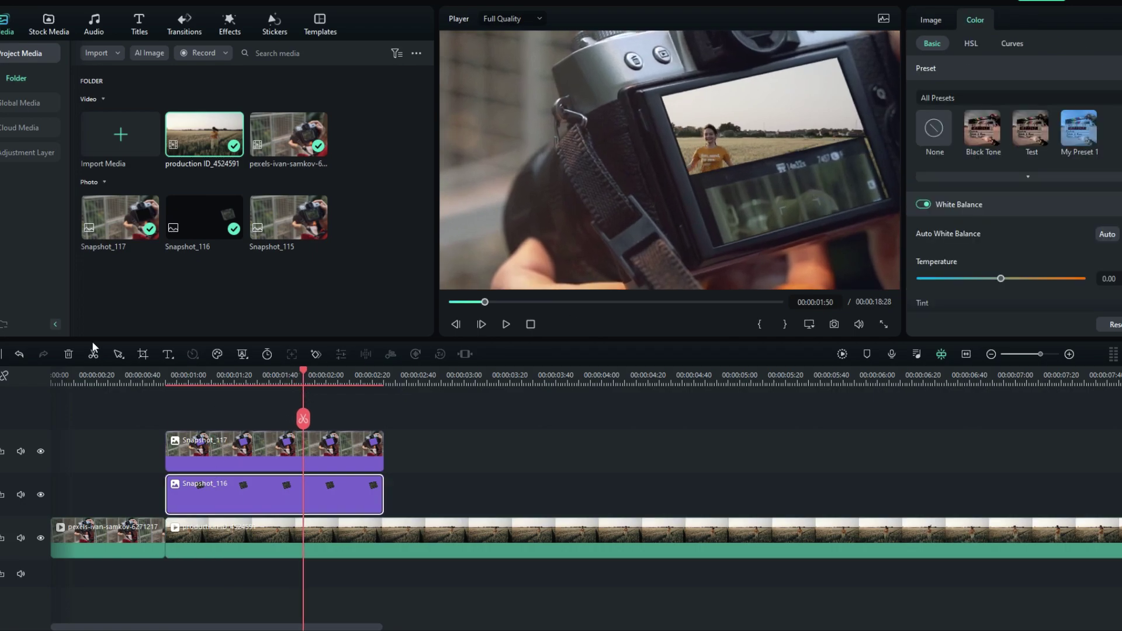
{"action": "left_click", "coordinate": [144, 354]}
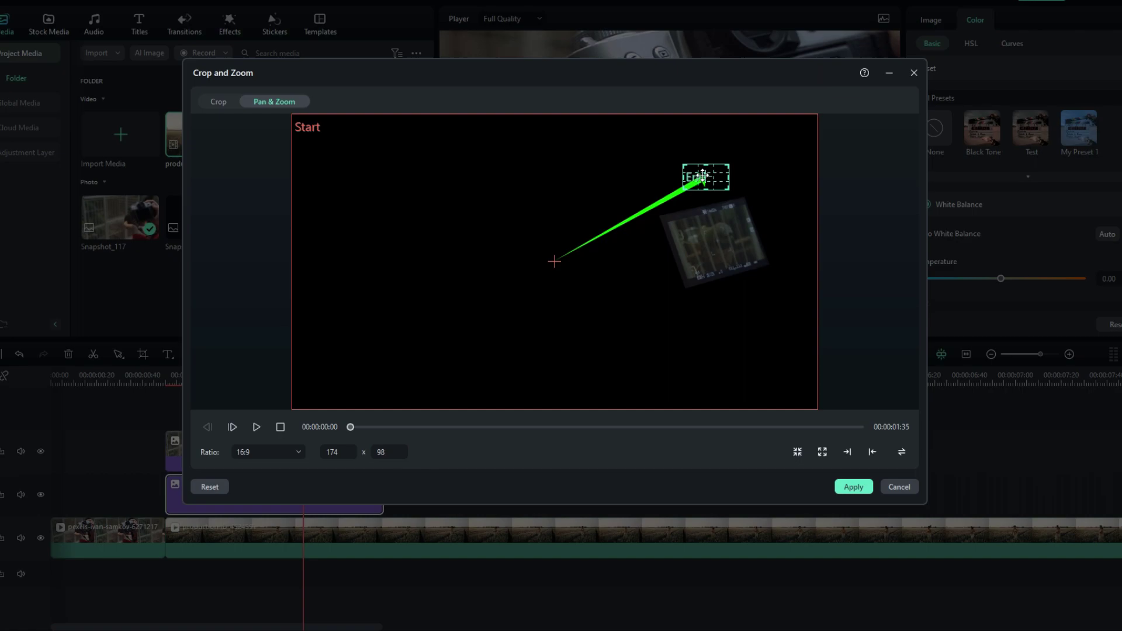
{"action": "left_click", "coordinate": [854, 486]}
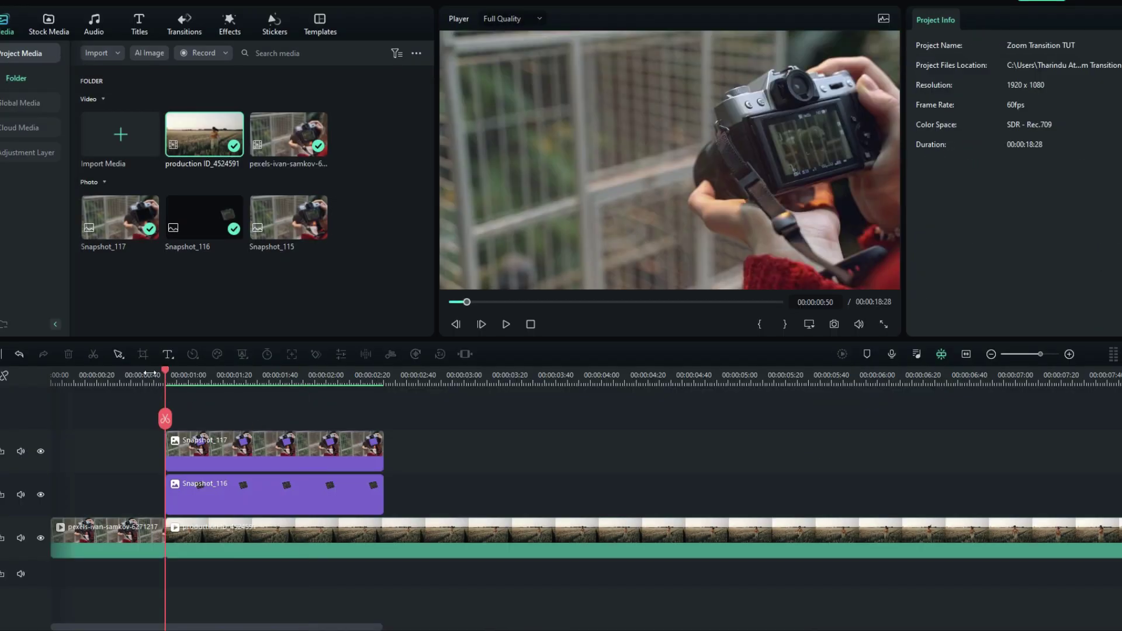
{"action": "mouse_move", "coordinate": [165, 375]}
{"action": "left_mouse_down"}
{"action": "mouse_move", "coordinate": [207, 377]}
{"action": "mouse_move", "coordinate": [168, 410]}
{"action": "left_mouse_up"}
{"action": "left_click", "coordinate": [229, 443]}
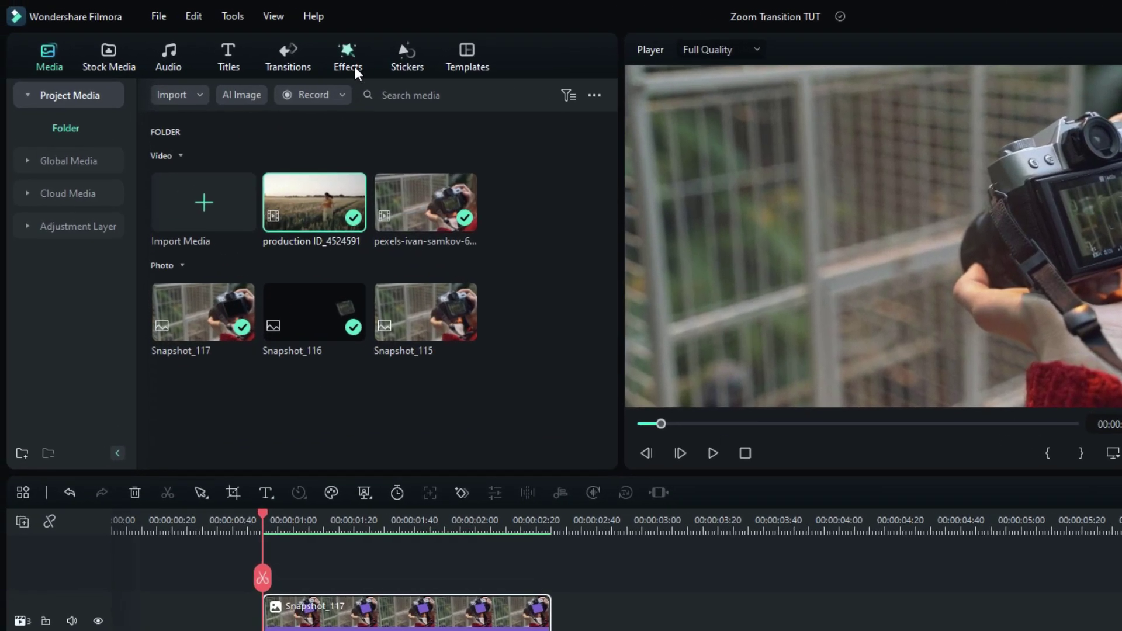
Apply NewBlue FX Stylizer's Motion Blur to Snapshot_117
{"action": "left_click", "coordinate": [354, 66]}
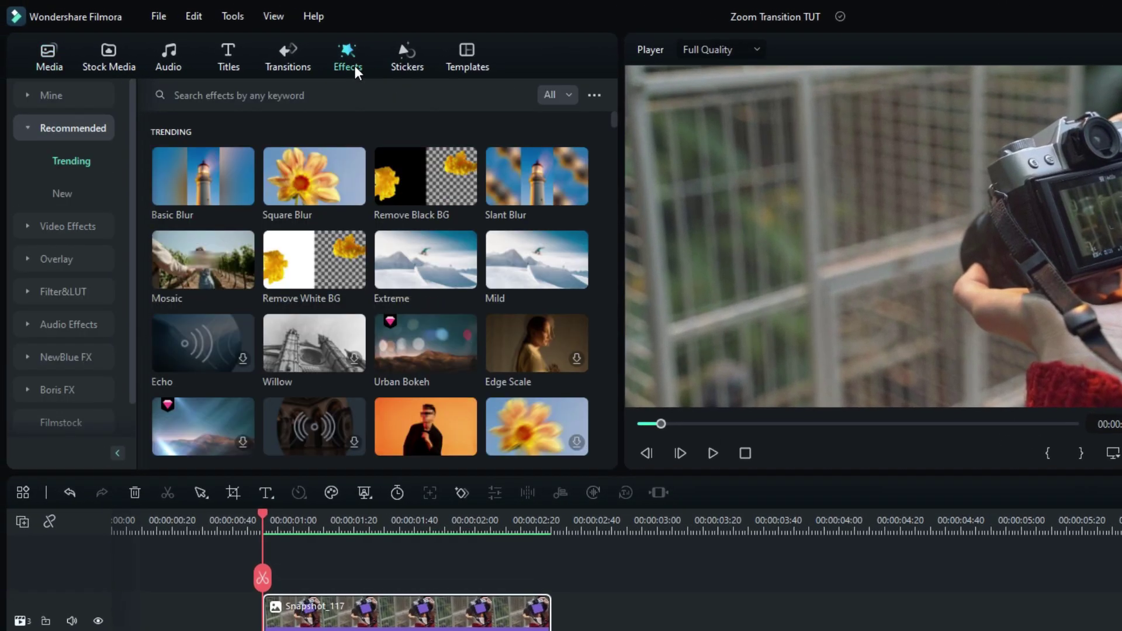
{"action": "left_click", "coordinate": [63, 358]}
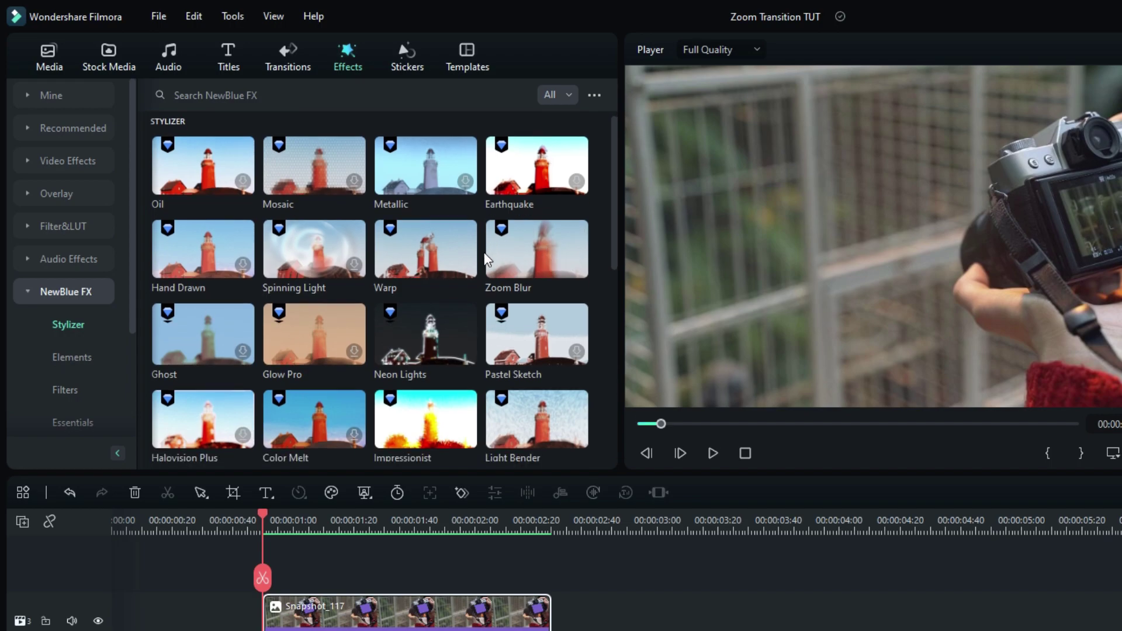
{"action": "scroll", "coordinate": [545, 256], "scroll_direction": "down", "scroll_amount": 3}
{"action": "scroll", "coordinate": [482, 254], "scroll_direction": "down", "scroll_amount": 3}
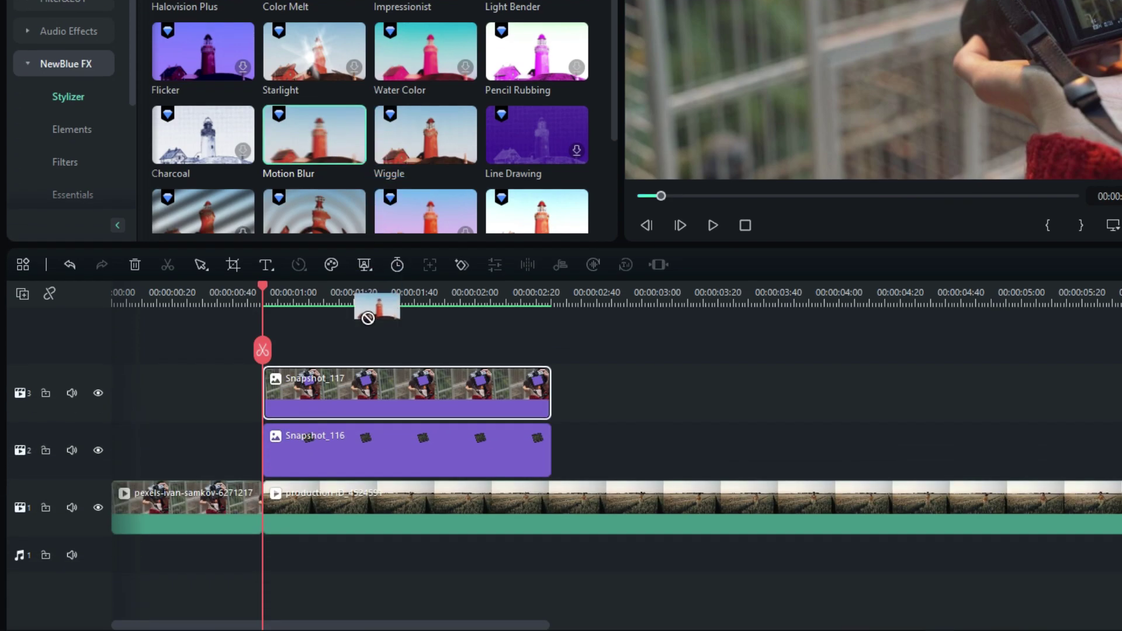
{"action": "left_click_drag", "start_coordinate": [379, 344], "coordinate": [363, 391]}
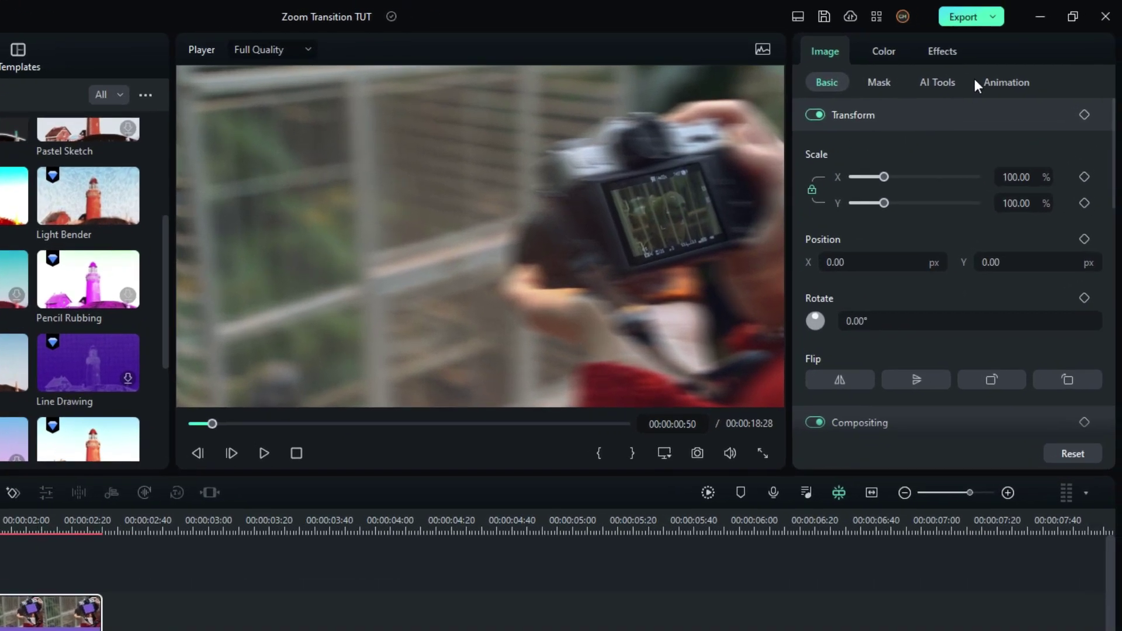
Keyframe the blur strength at 0 at the start and end (00:02:25), then check it
{"action": "left_click", "coordinate": [942, 49]}
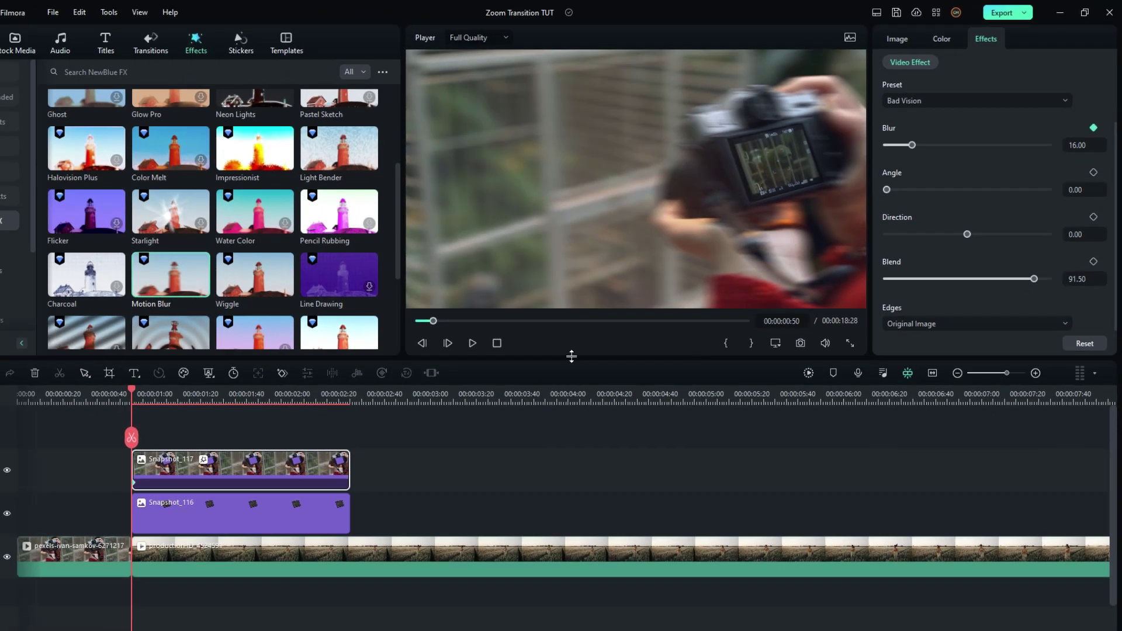
{"action": "type", "text": "0"}
{"action": "key", "text": "Return"}
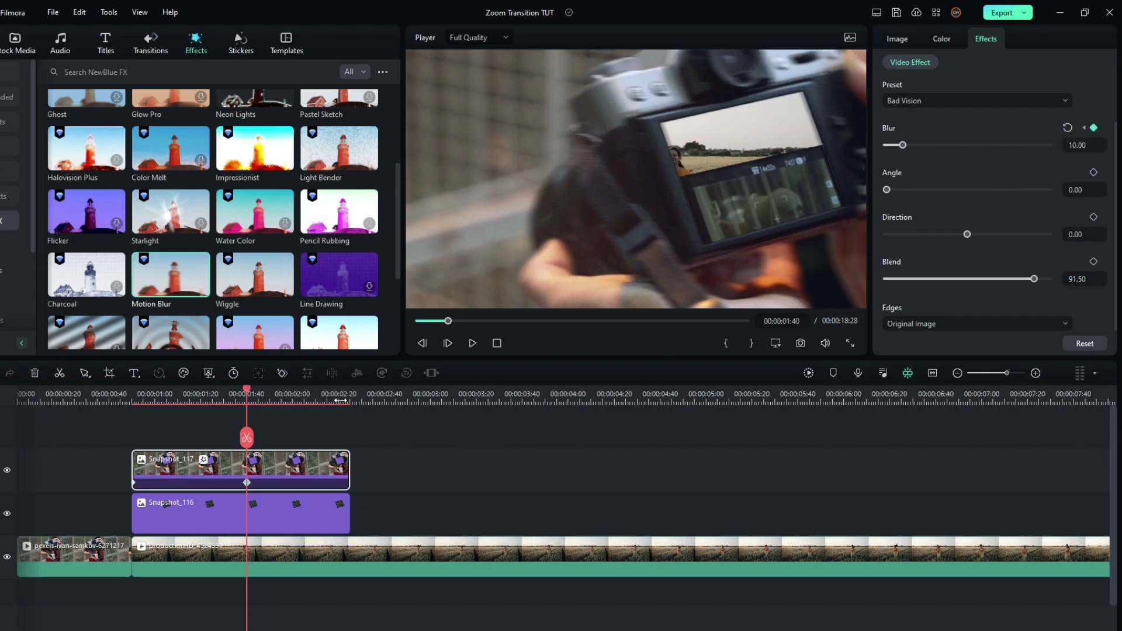
{"action": "left_click", "coordinate": [349, 396]}
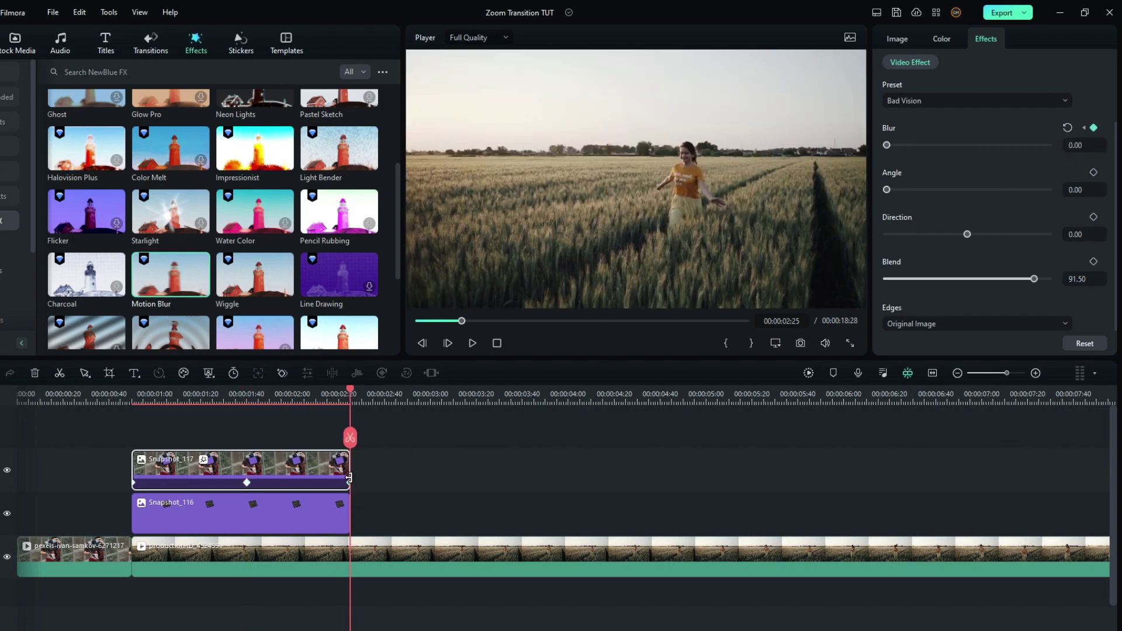
{"action": "key", "text": "Up"}
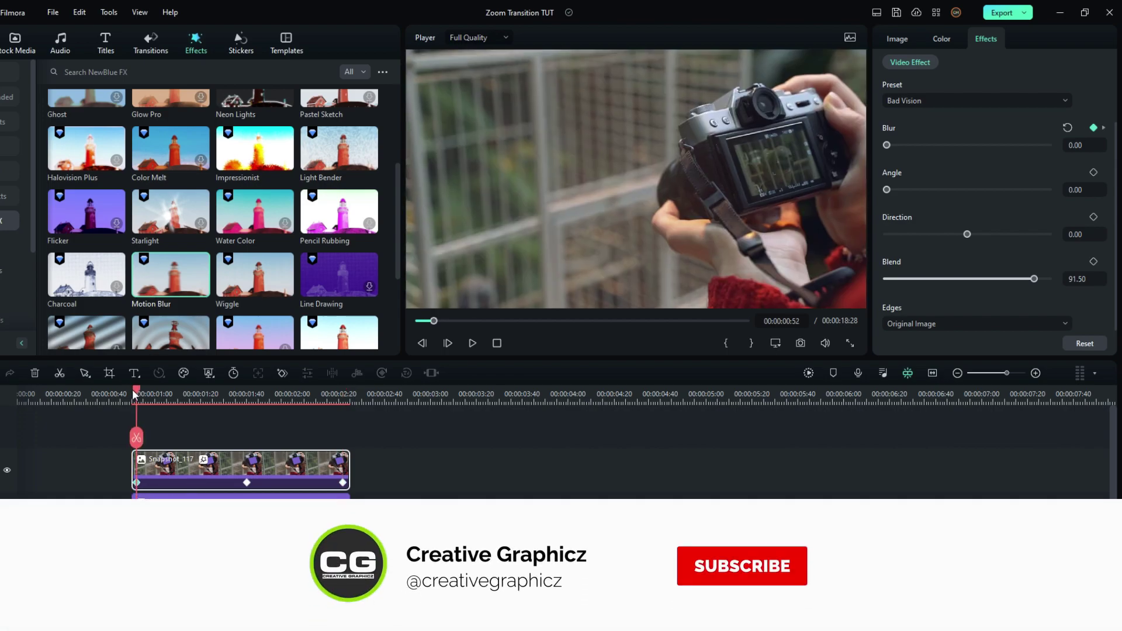
{"action": "mouse_move", "coordinate": [140, 395]}
{"action": "left_mouse_down"}
{"action": "mouse_move", "coordinate": [353, 396]}
{"action": "mouse_move", "coordinate": [138, 403]}
{"action": "left_mouse_up"}
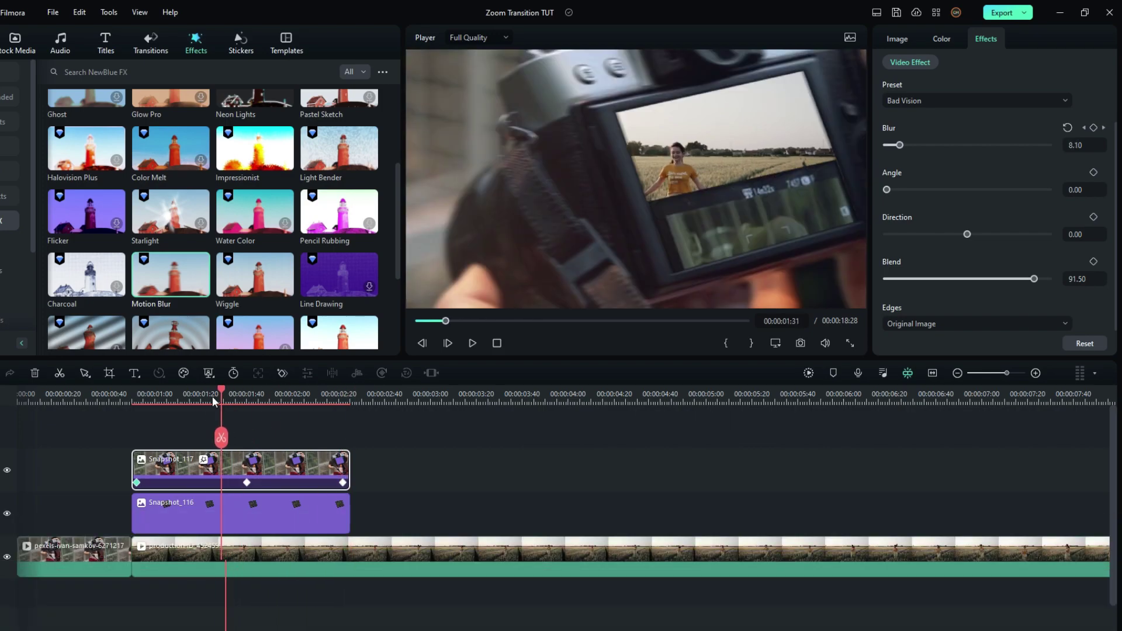
{"action": "left_click", "coordinate": [171, 512]}
{"action": "left_click", "coordinate": [175, 473]}
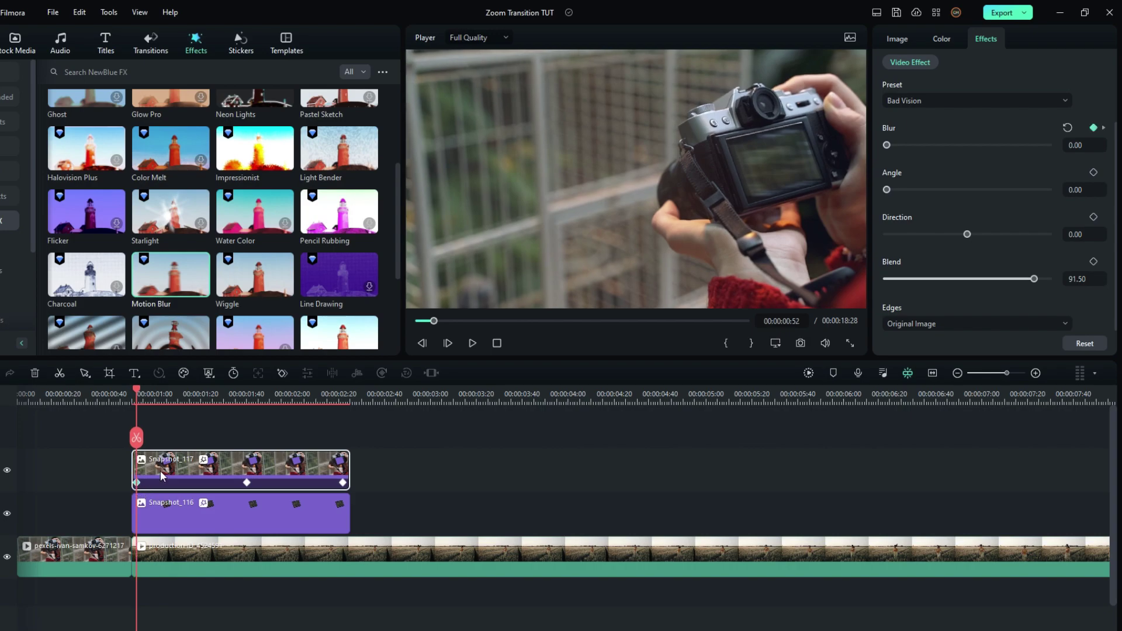
{"action": "left_click", "coordinate": [170, 523]}
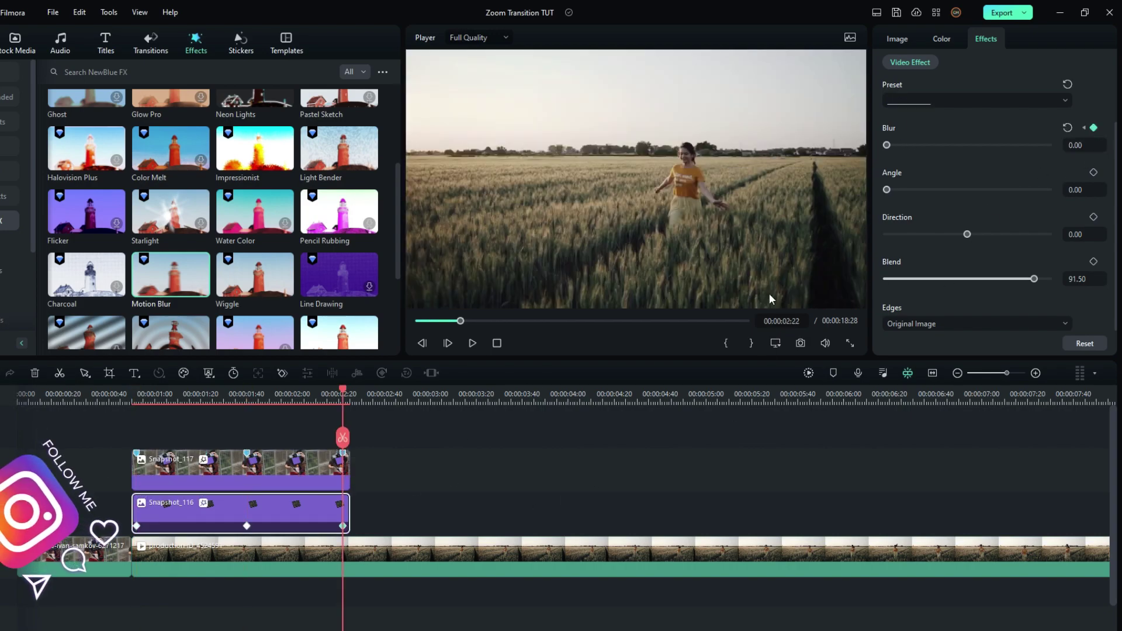
{"action": "left_click", "coordinate": [248, 395]}
{"action": "mouse_move", "coordinate": [251, 396]}
{"action": "left_mouse_down"}
{"action": "mouse_move", "coordinate": [291, 404]}
{"action": "mouse_move", "coordinate": [217, 405]}
{"action": "left_mouse_up"}
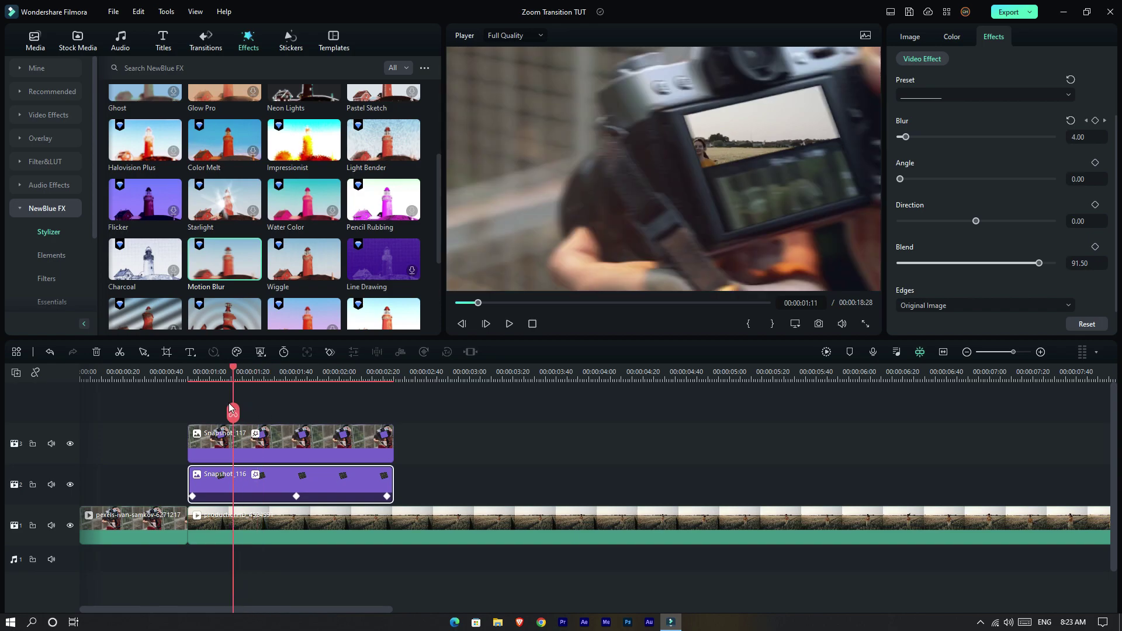
{"action": "left_click", "coordinate": [828, 352]}
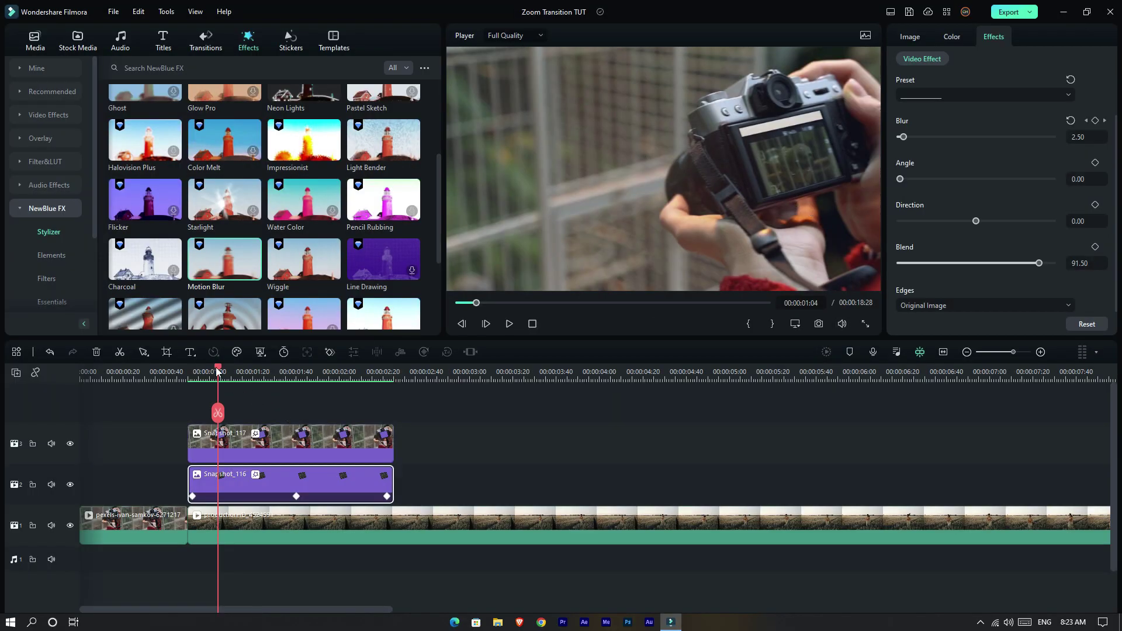
{"action": "left_click_drag", "start_coordinate": [221, 372], "coordinate": [378, 391]}
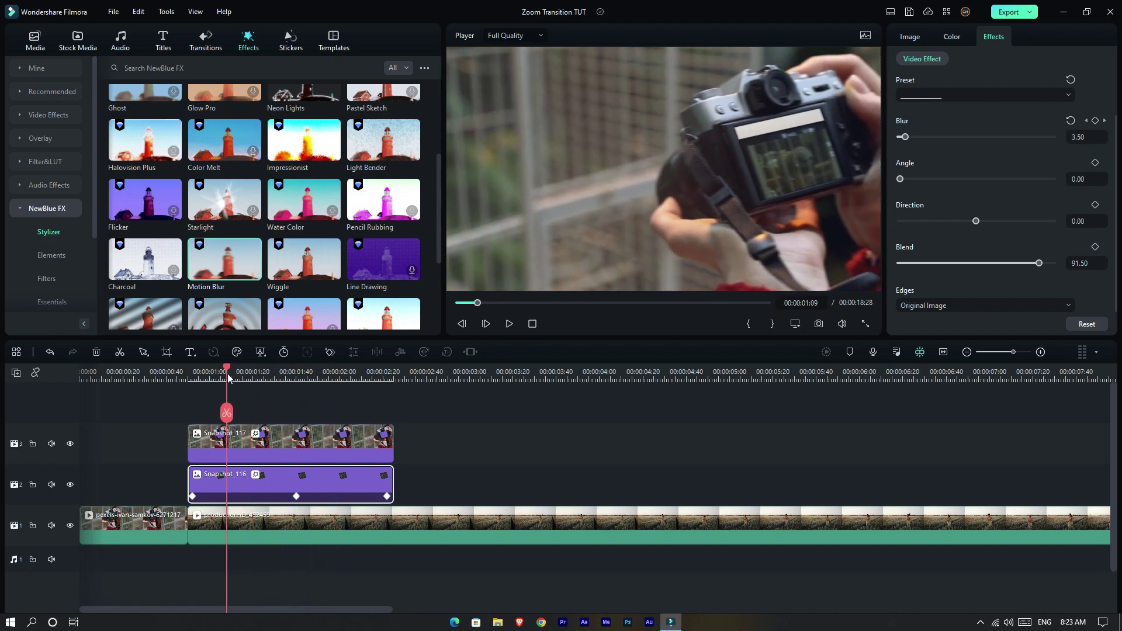
{"action": "left_click", "coordinate": [251, 376]}
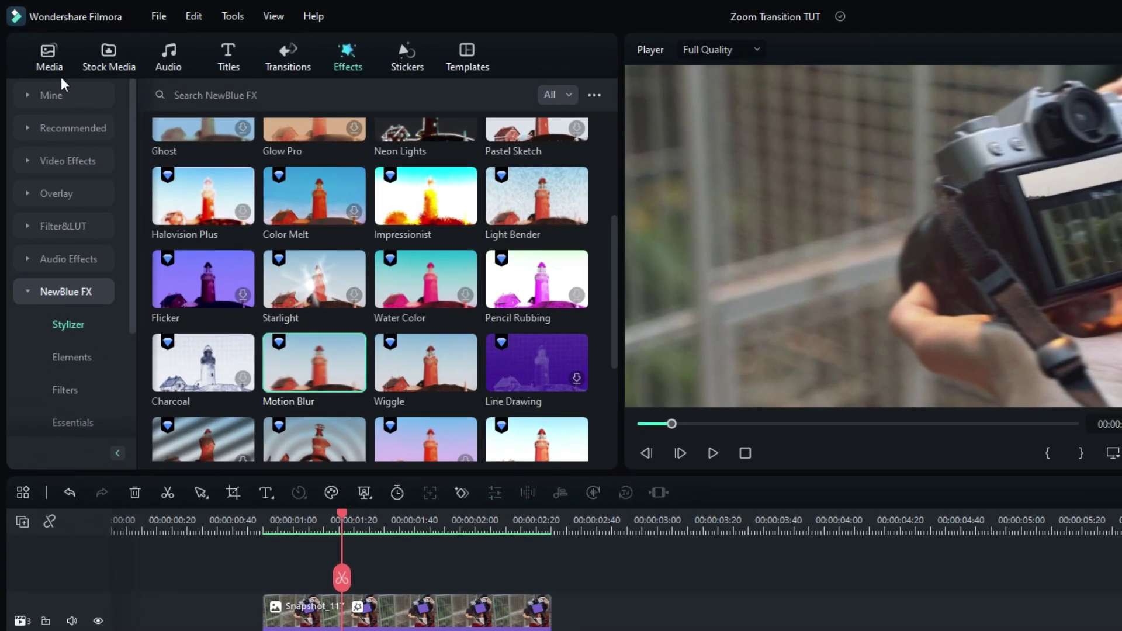
Place a preset adjustment layer on a new top track, trimmed to the snapshots
{"action": "left_click", "coordinate": [49, 57]}
{"action": "left_click", "coordinate": [79, 227]}
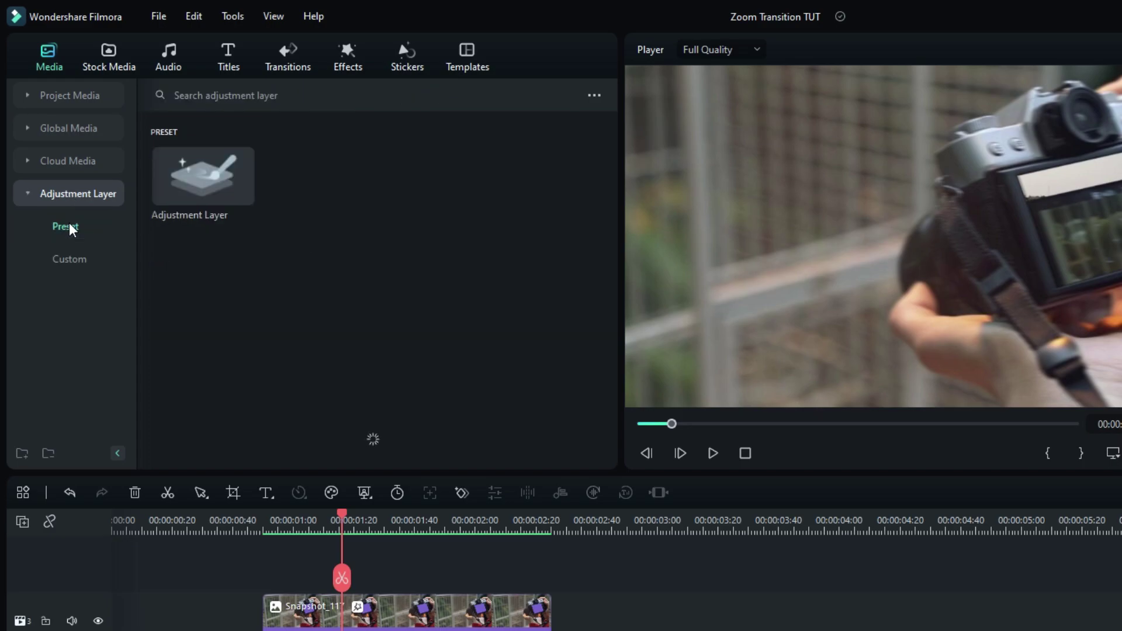
{"action": "mouse_move", "coordinate": [203, 176]}
{"action": "left_mouse_down"}
{"action": "mouse_move", "coordinate": [350, 478]}
{"action": "mouse_move", "coordinate": [263, 378]}
{"action": "mouse_move", "coordinate": [230, 386]}
{"action": "left_mouse_up"}
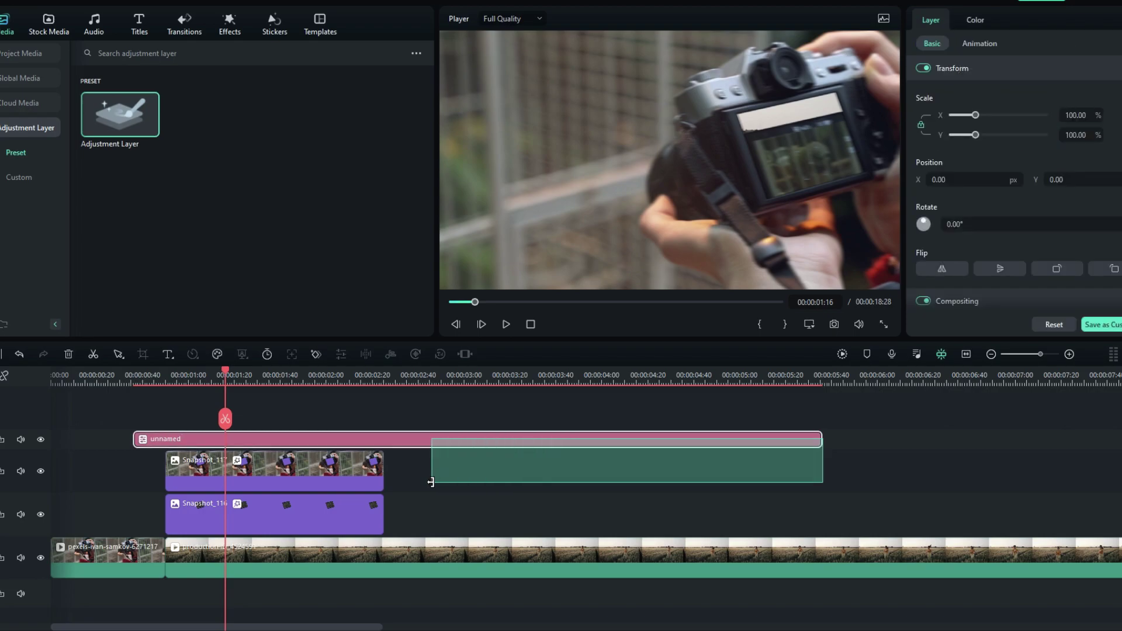
{"action": "left_click_drag", "start_coordinate": [818, 440], "coordinate": [383, 438]}
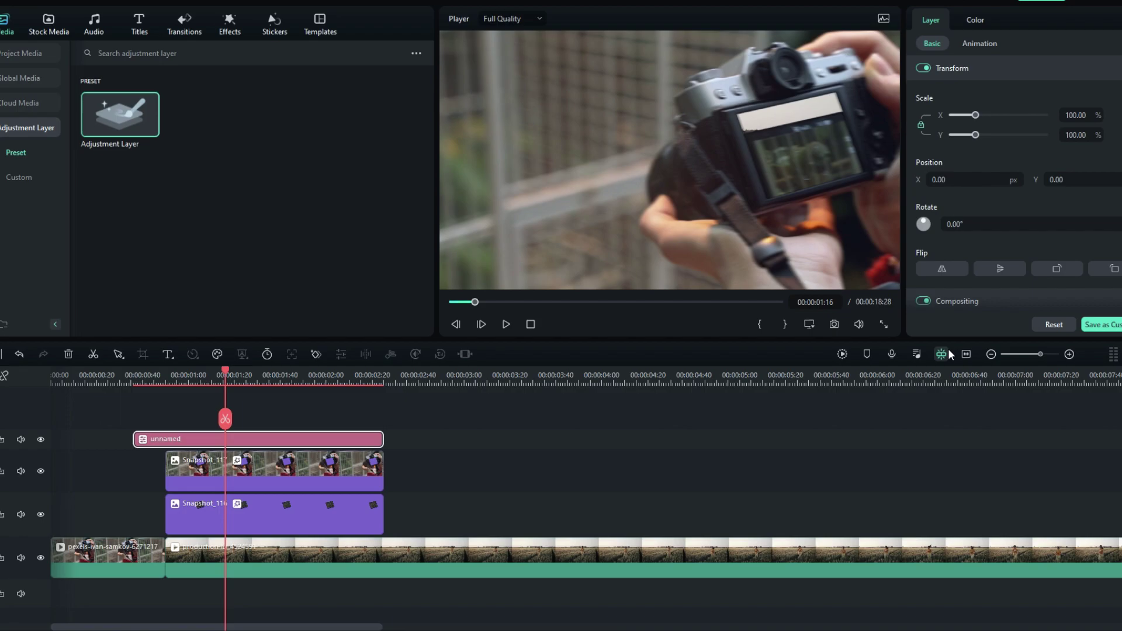
Delete the field video beyond five seconds and enlarge the adjustment layer's track
{"action": "left_click", "coordinate": [965, 354]}
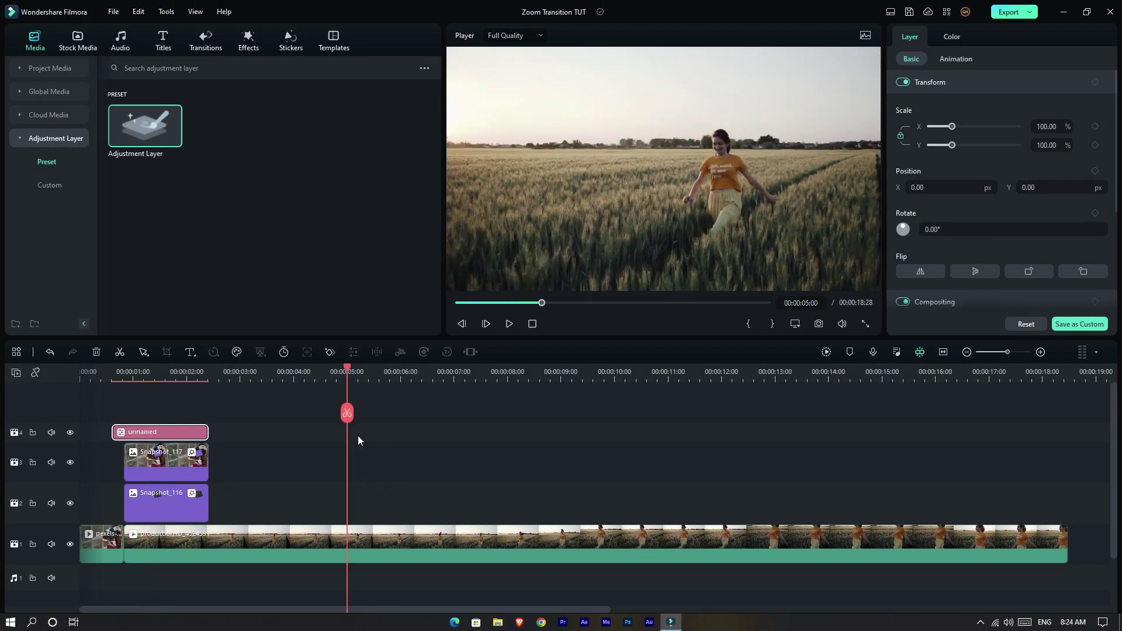
{"action": "key", "text": "Delete"}
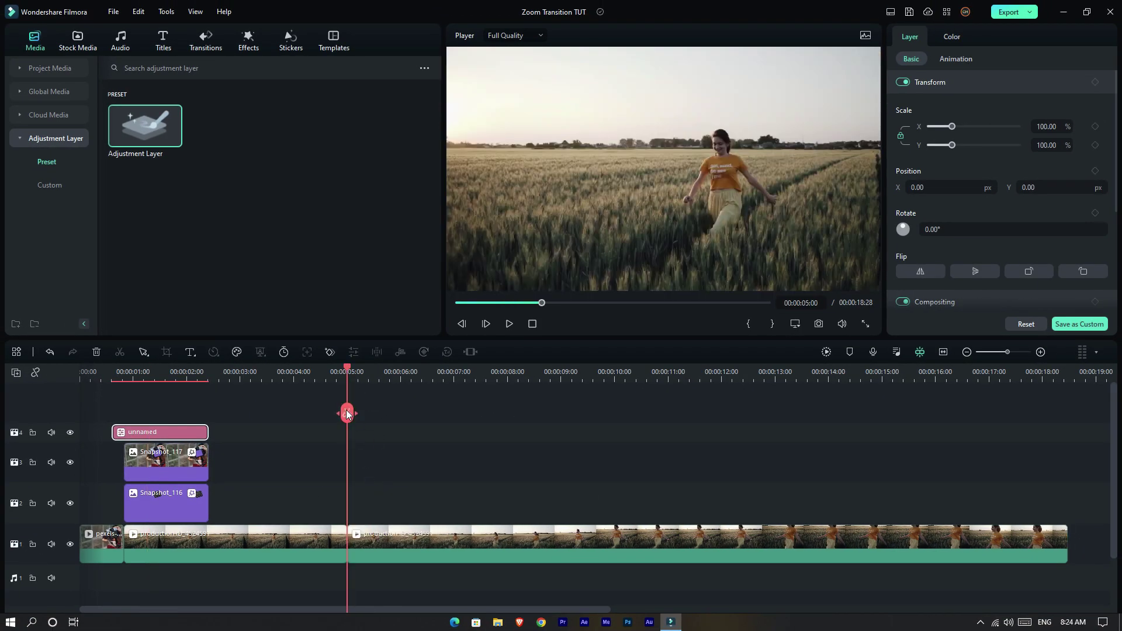
{"action": "left_click", "coordinate": [943, 351]}
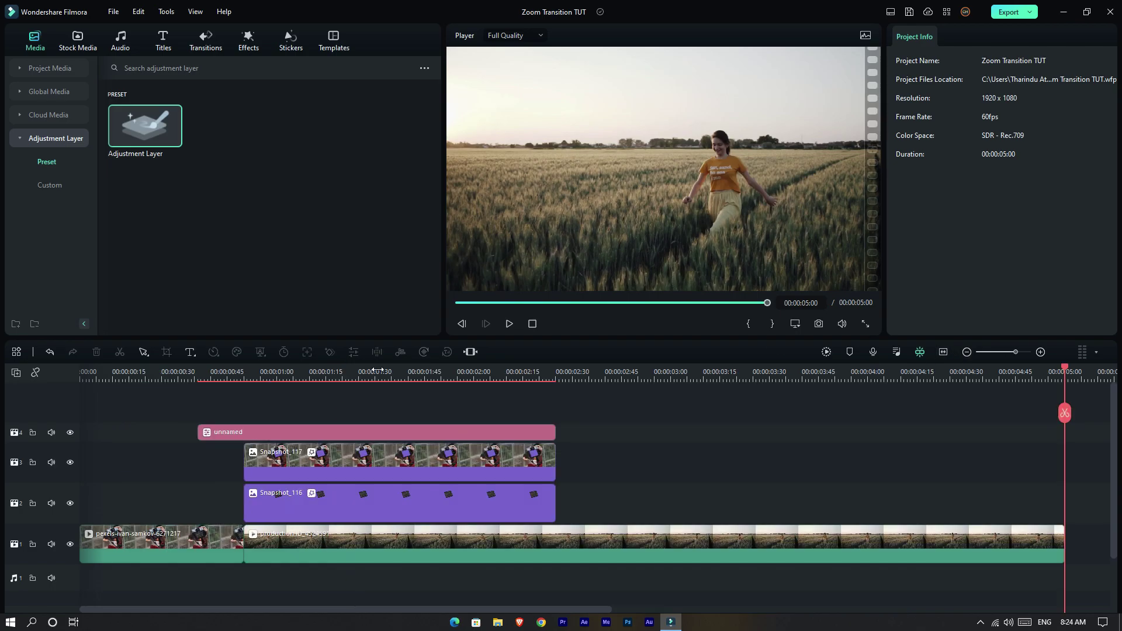
{"action": "left_click_drag", "start_coordinate": [55, 422], "coordinate": [55, 406]}
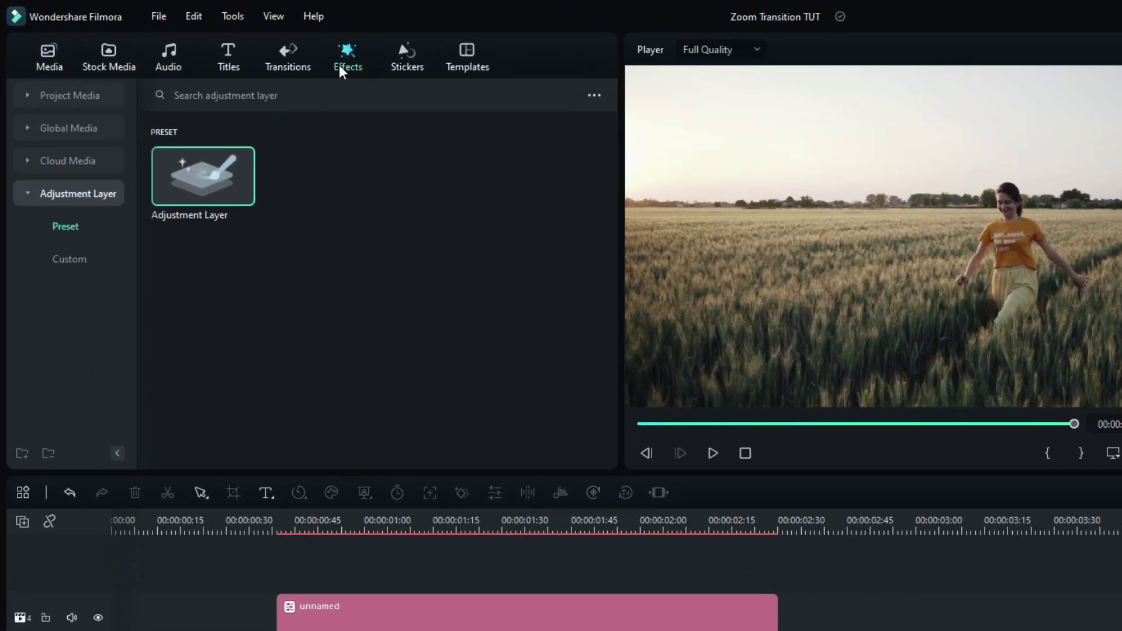
Apply NewBlue Elements Active Camera to the adjustment layer and scrub to preview the shake
{"action": "left_click", "coordinate": [248, 41]}
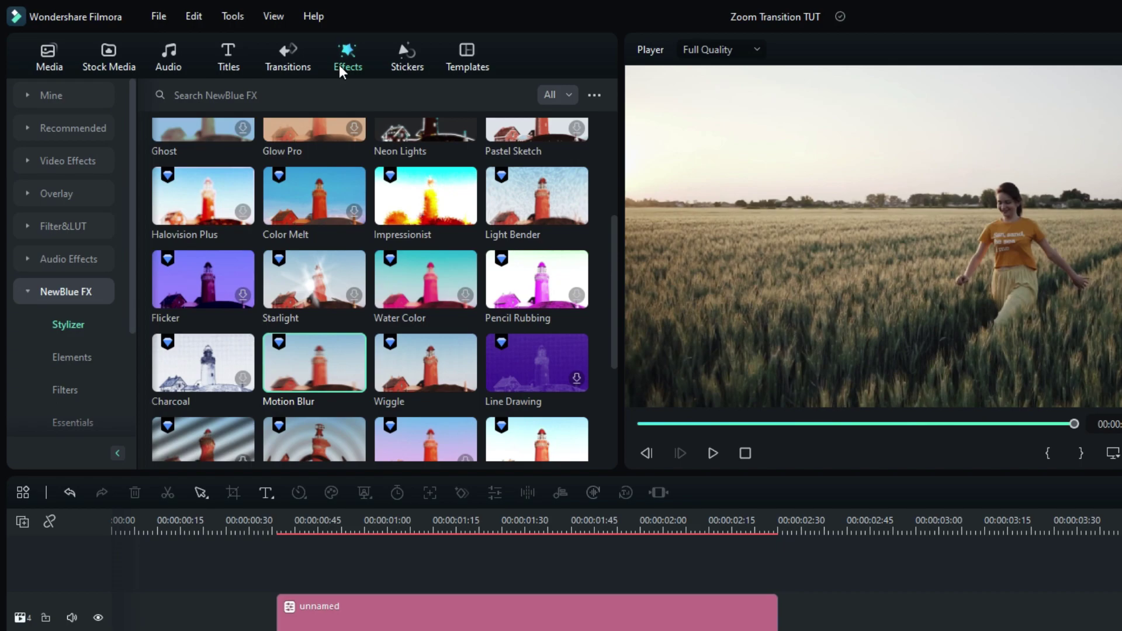
{"action": "left_click", "coordinate": [69, 352]}
{"action": "scroll", "coordinate": [182, 174], "scroll_direction": "up", "scroll_amount": 5}
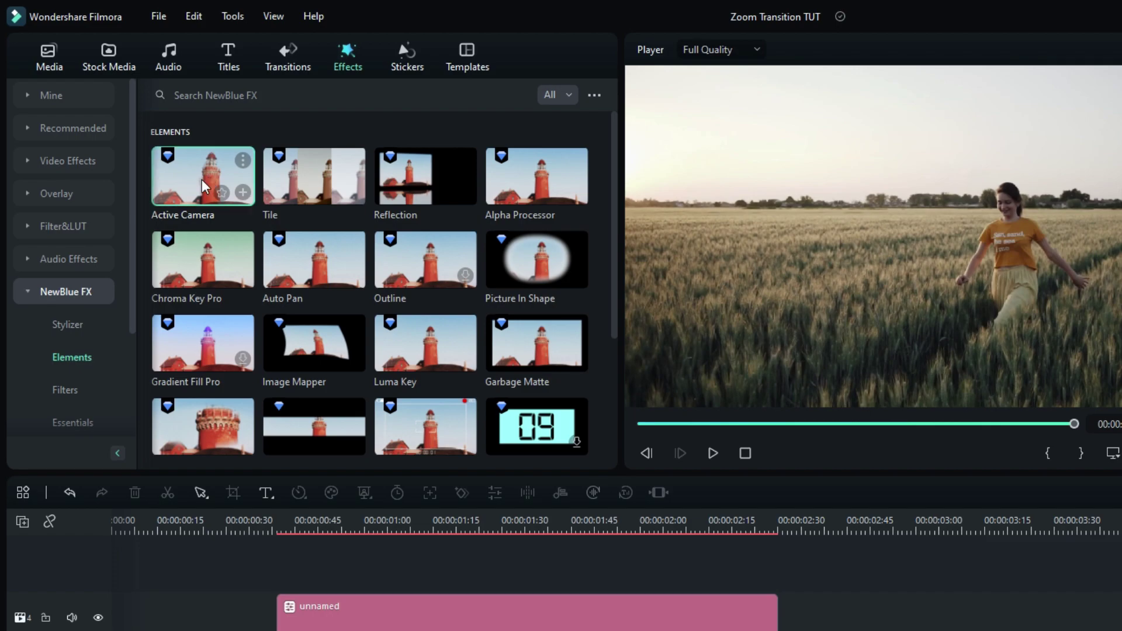
{"action": "left_click_drag", "start_coordinate": [201, 179], "coordinate": [426, 390]}
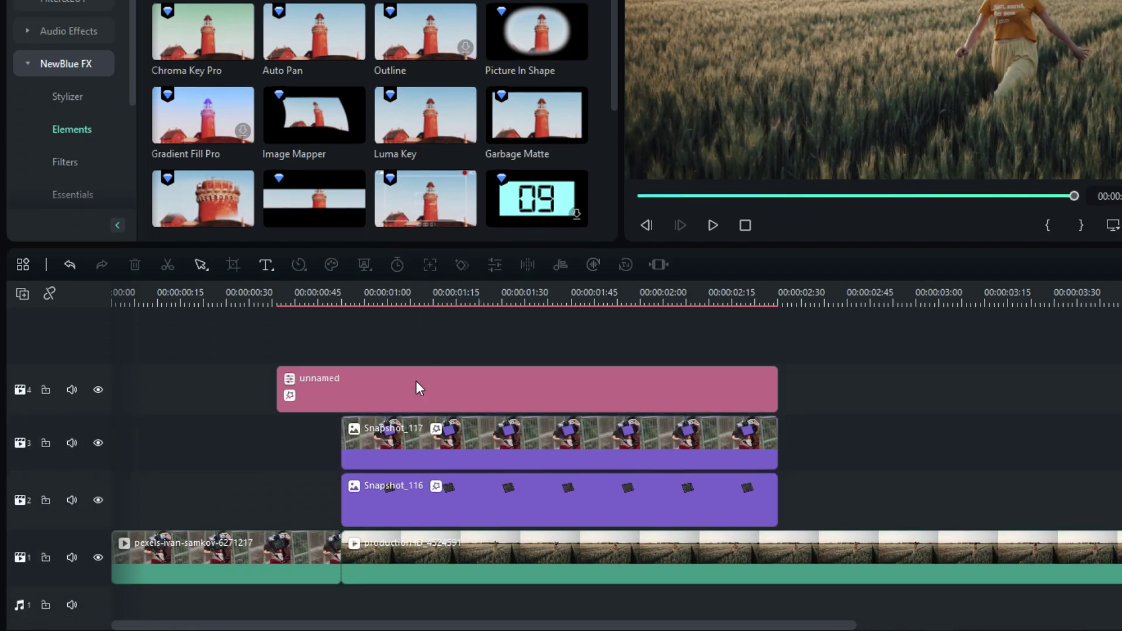
{"action": "left_click_drag", "start_coordinate": [197, 378], "coordinate": [227, 376]}
Set Active Camera to the Hand Held preset with Horizontal 10 and Crop 0
{"action": "left_click", "coordinate": [263, 449]}
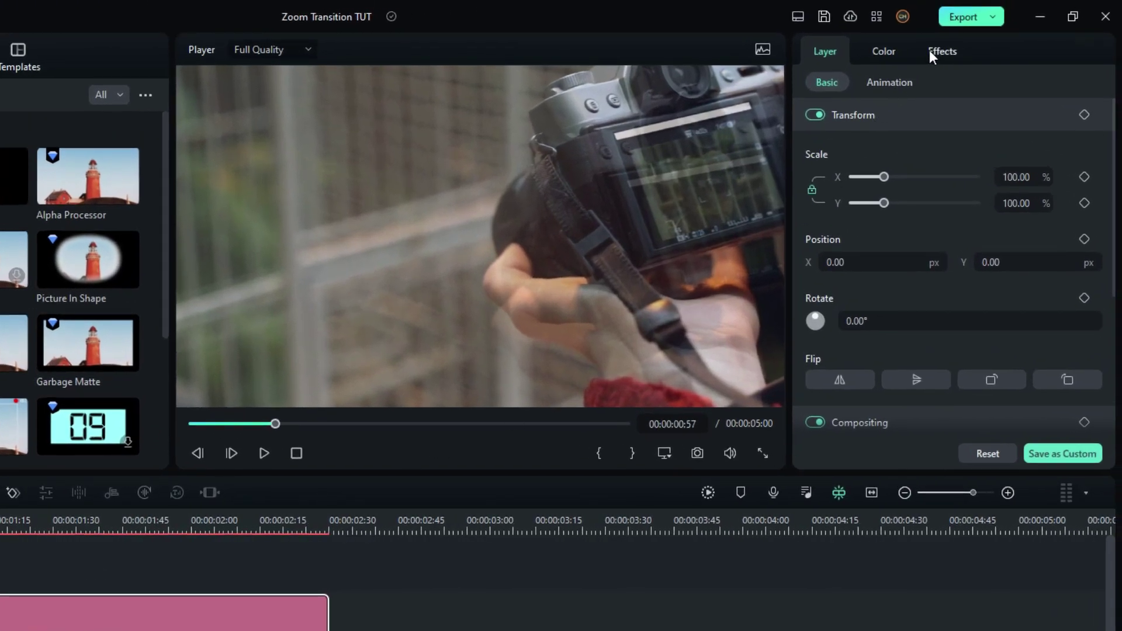
{"action": "left_click", "coordinate": [929, 50]}
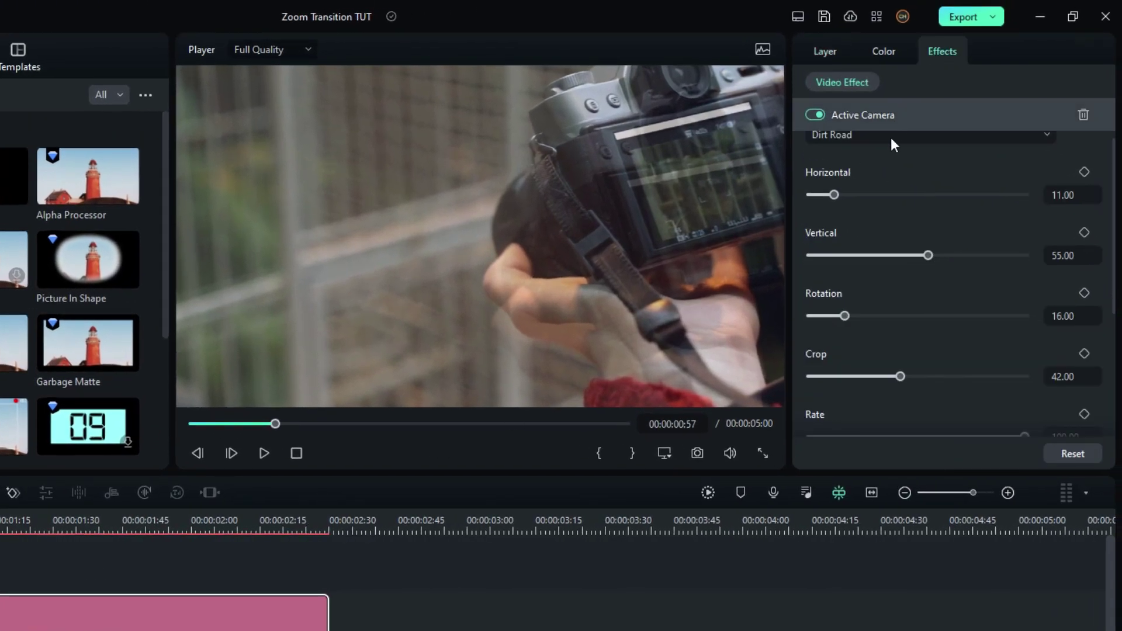
{"action": "left_click", "coordinate": [929, 184]}
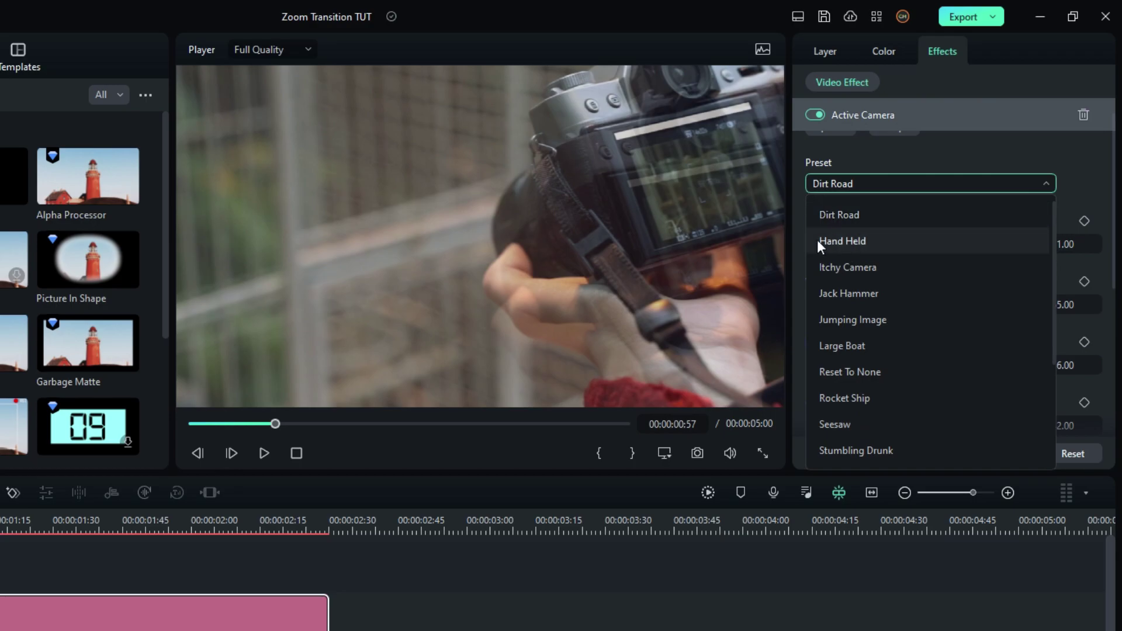
{"action": "left_click", "coordinate": [855, 237]}
{"action": "left_click", "coordinate": [1062, 244]}
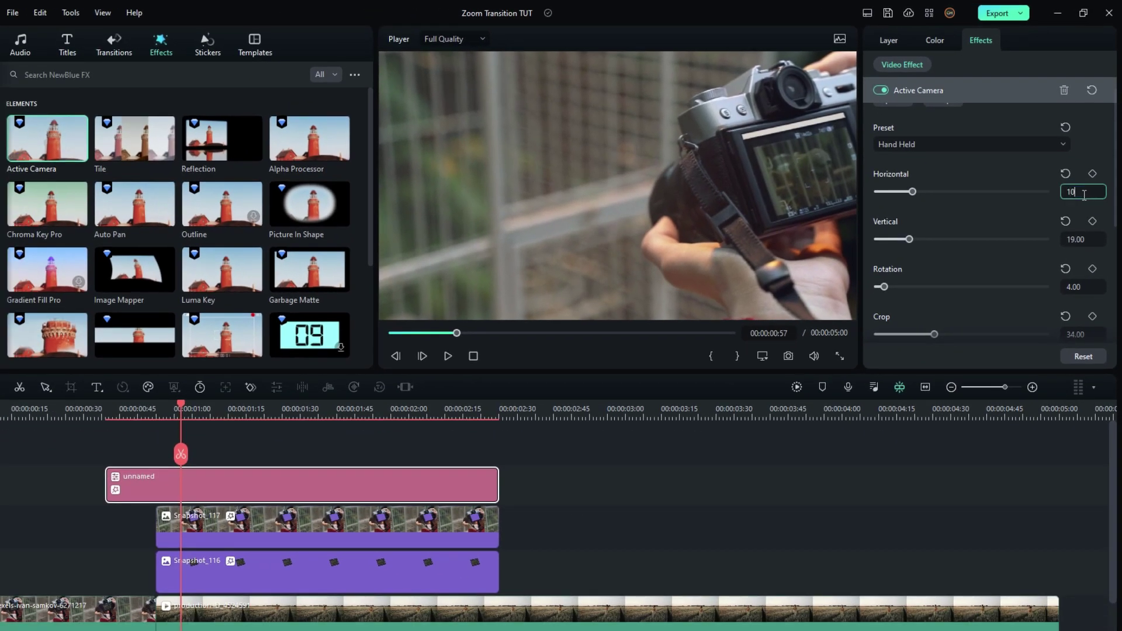
{"action": "key", "text": "Return"}
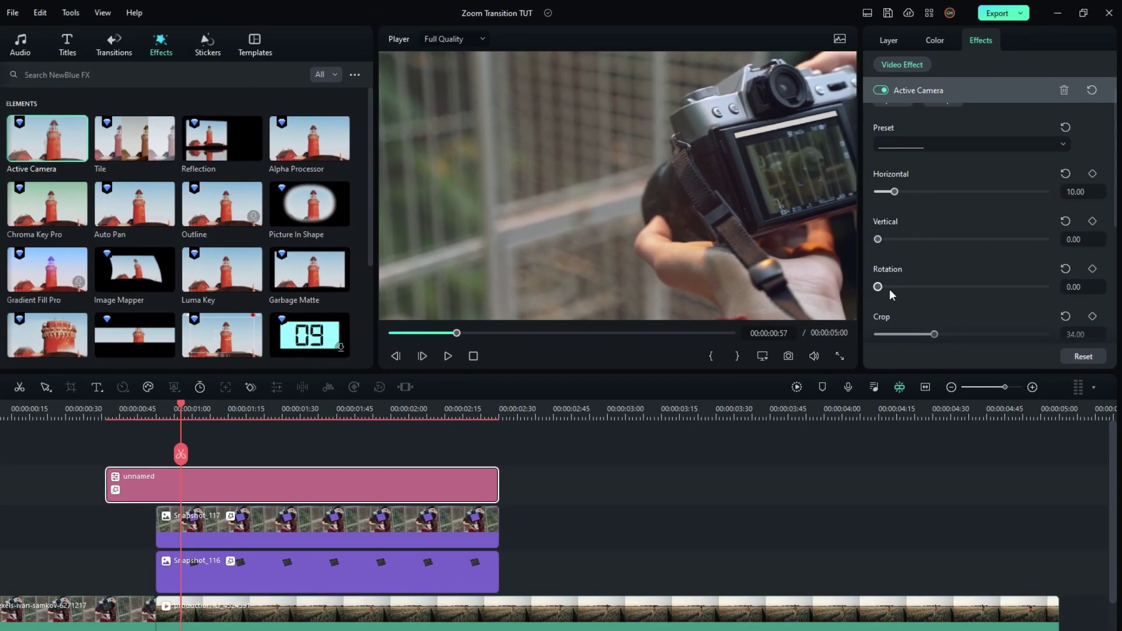
{"action": "scroll", "coordinate": [891, 296], "scroll_direction": "down", "scroll_amount": 1}
{"action": "left_click", "coordinate": [891, 295]}
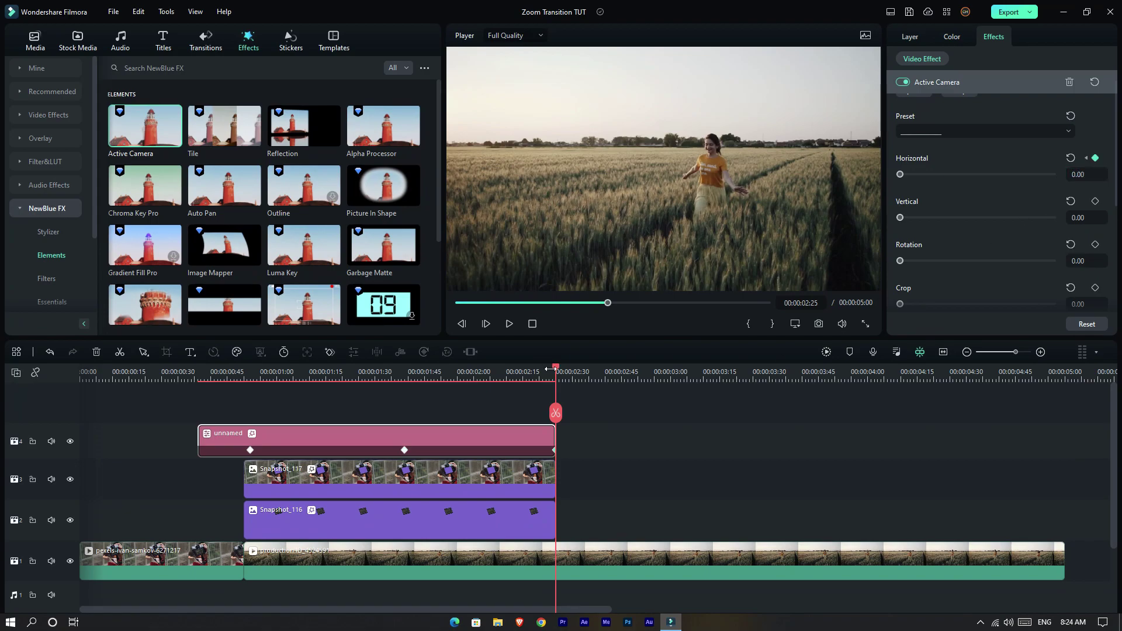
{"action": "left_click_drag", "start_coordinate": [556, 368], "coordinate": [214, 368]}
{"action": "left_click", "coordinate": [826, 352]}
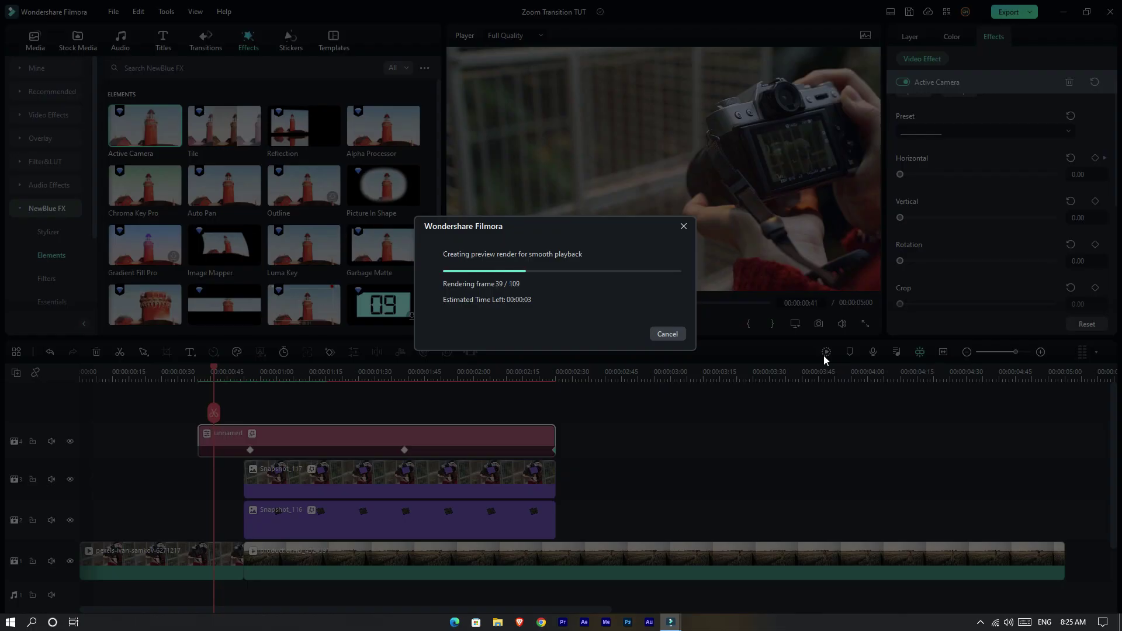
{"action": "key", "text": "space"}
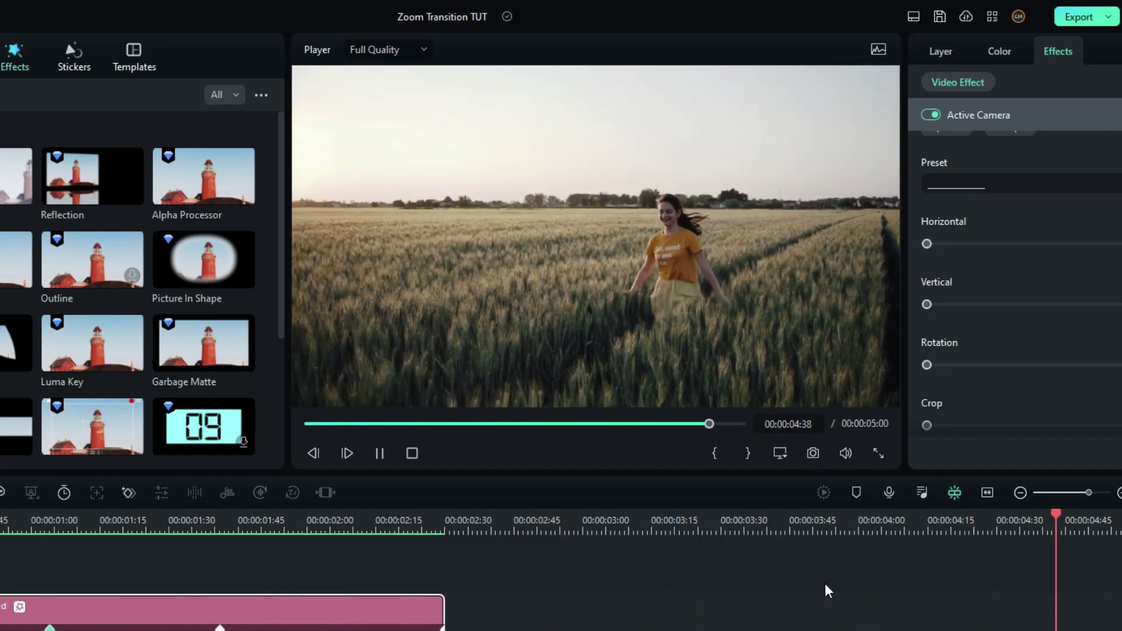
{"action": "key", "text": "space"}
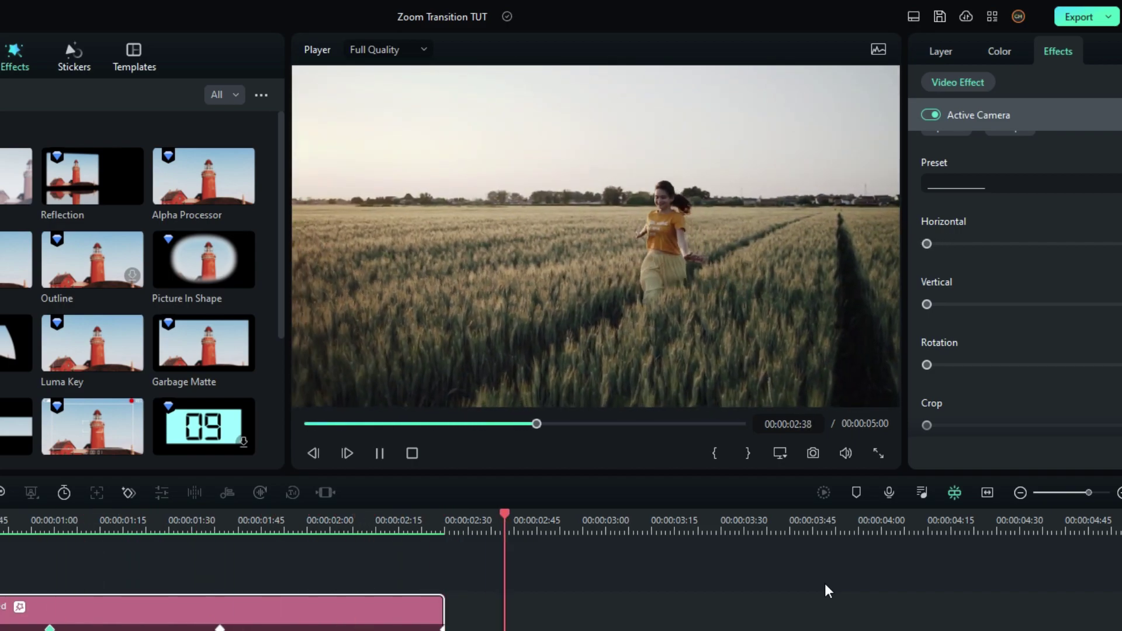
{"action": "key", "text": "space"}
{"action": "left_click_drag", "start_coordinate": [556, 523], "coordinate": [3, 522]}
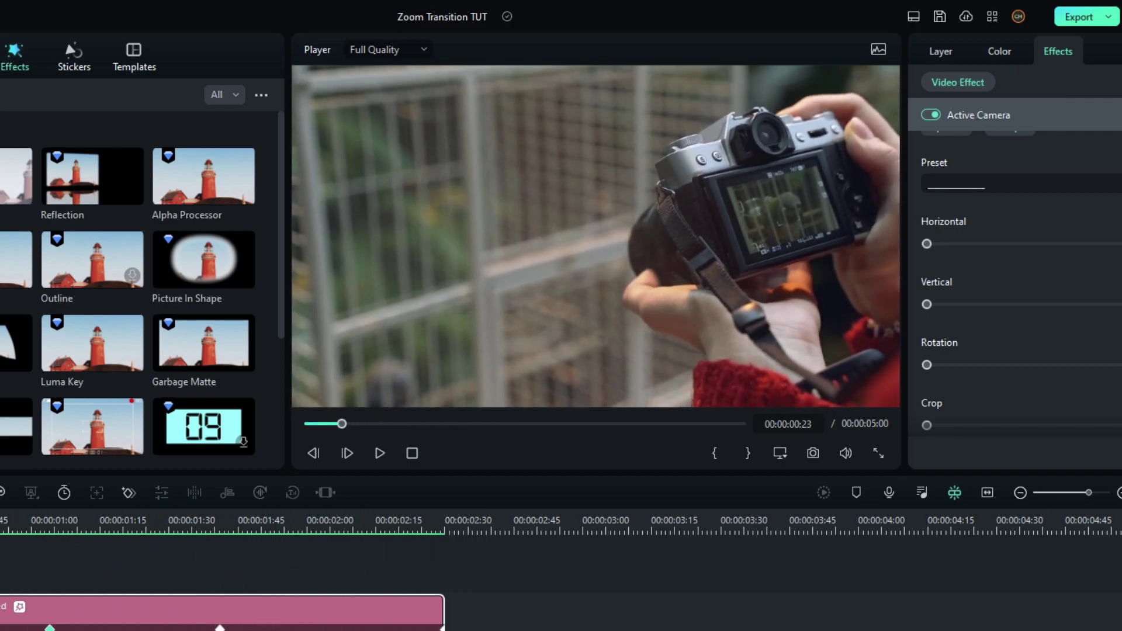
{"action": "left_click_drag", "start_coordinate": [3, 522], "coordinate": [293, 523]}
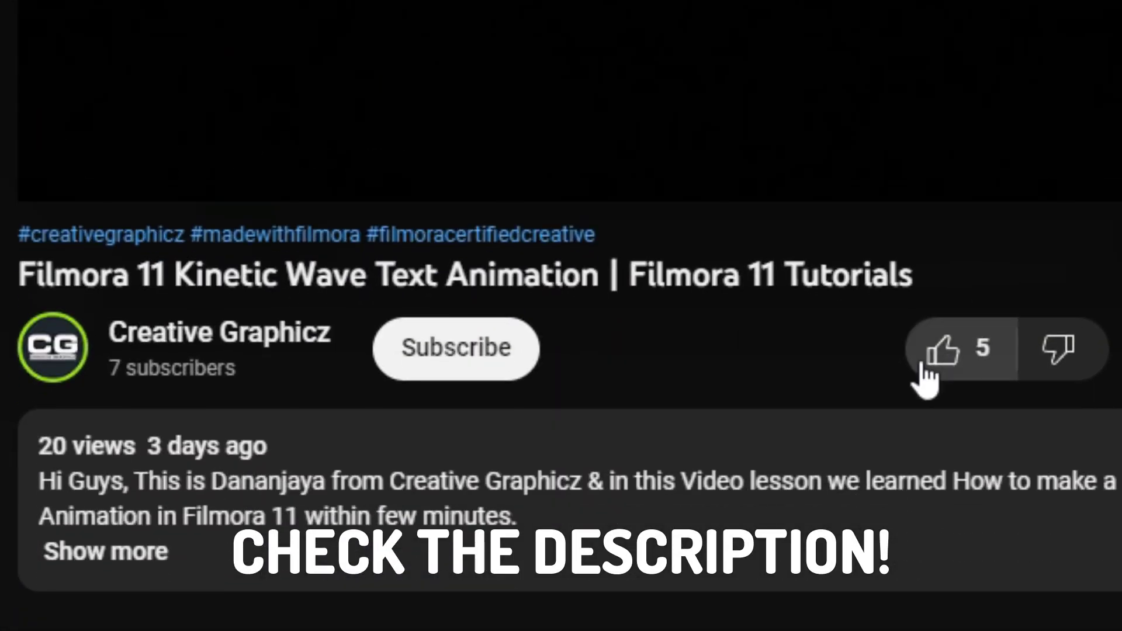
Like the Filmora tutorial and subscribe to its channel with All notifications
{"action": "left_click", "coordinate": [938, 350]}
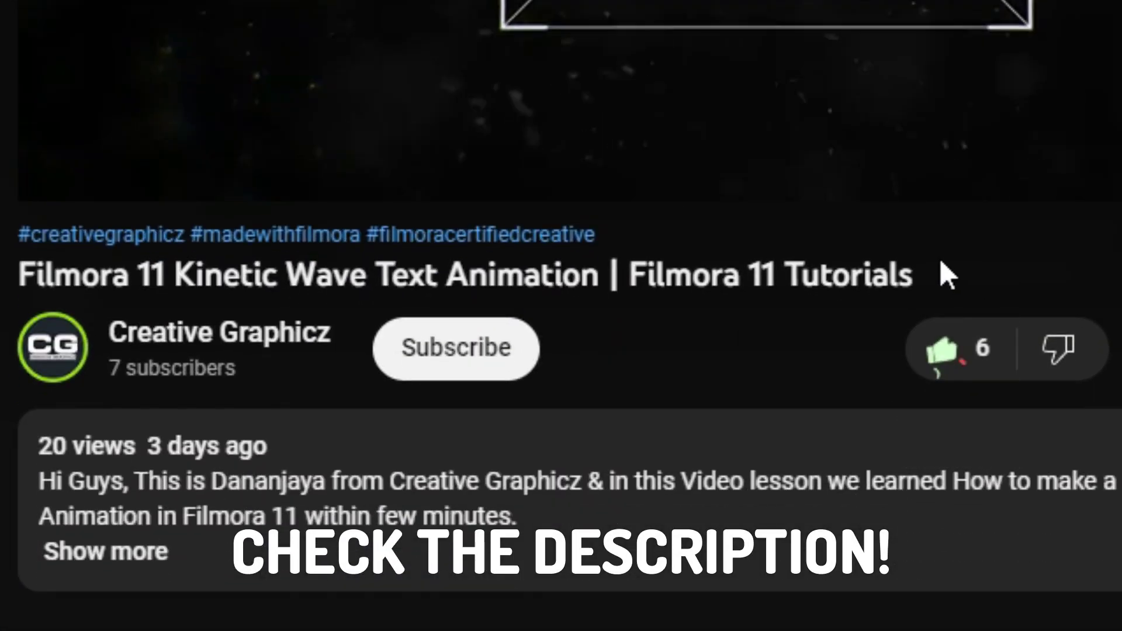
{"action": "left_click", "coordinate": [504, 355]}
{"action": "left_click", "coordinate": [589, 349]}
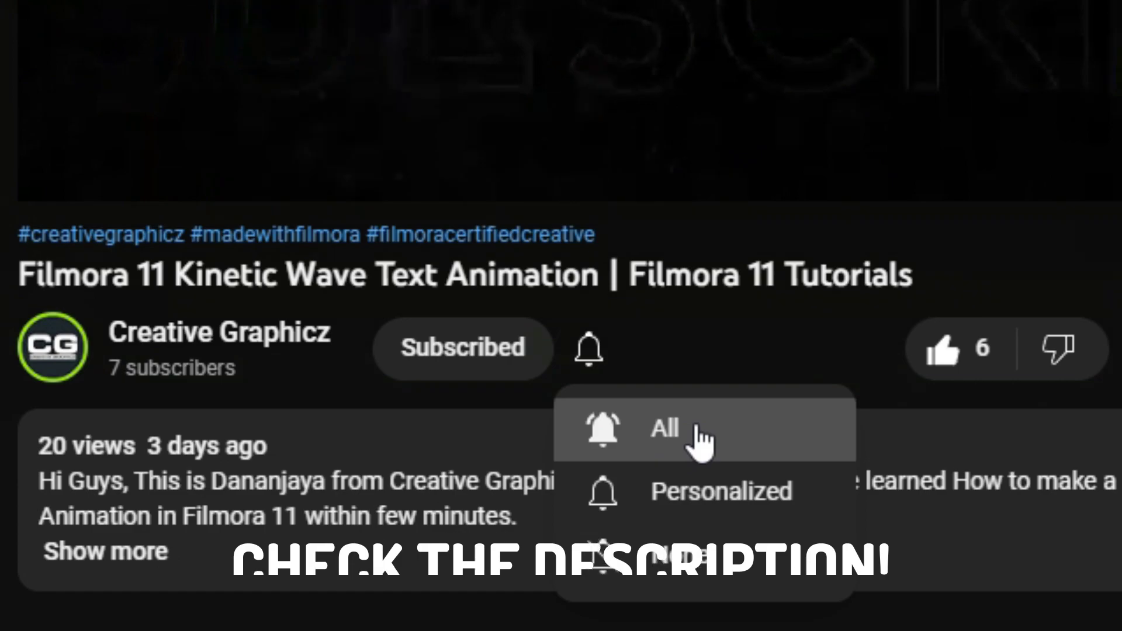
{"action": "left_click", "coordinate": [665, 427]}
{"action": "scroll", "coordinate": [670, 397], "scroll_direction": "down", "scroll_amount": 4}
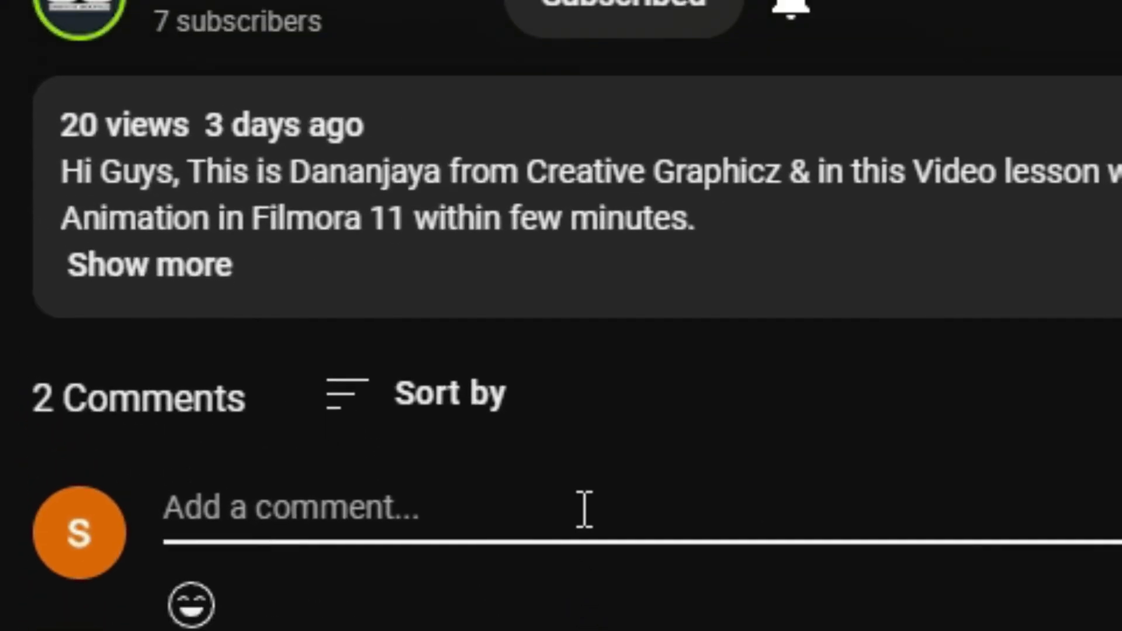